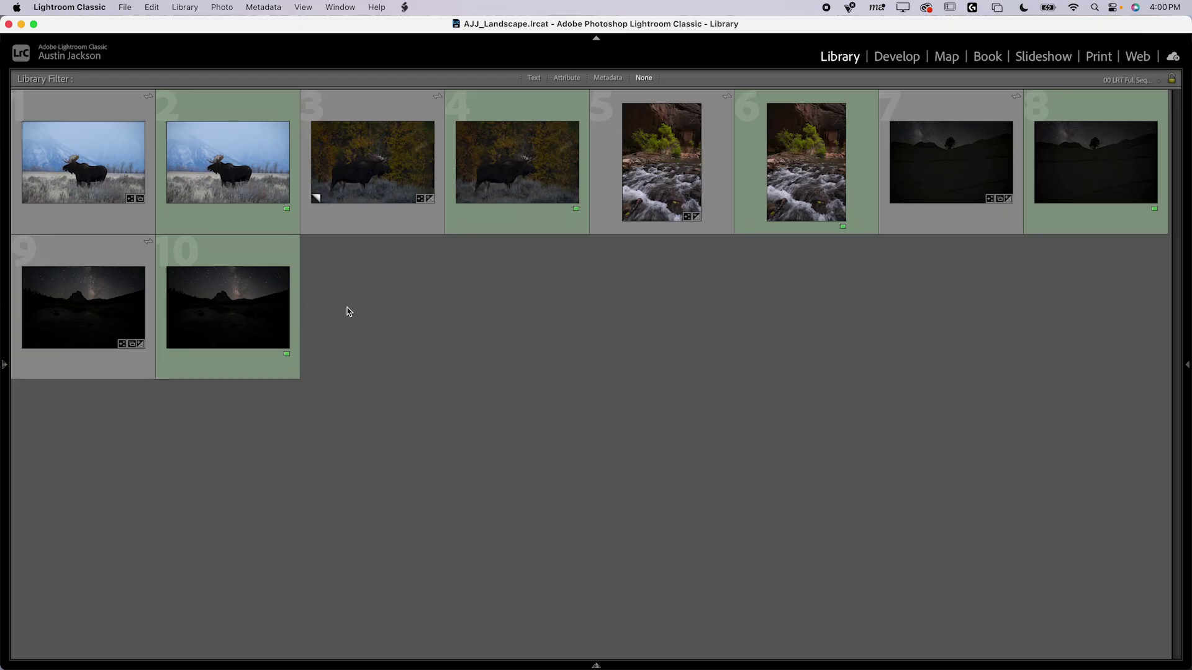
- Open the first moose photo in the Develop module and go to its Detail settings
{"action": "left_click", "coordinate": [102, 169]}
{"action": "double_click", "coordinate": [102, 169]}
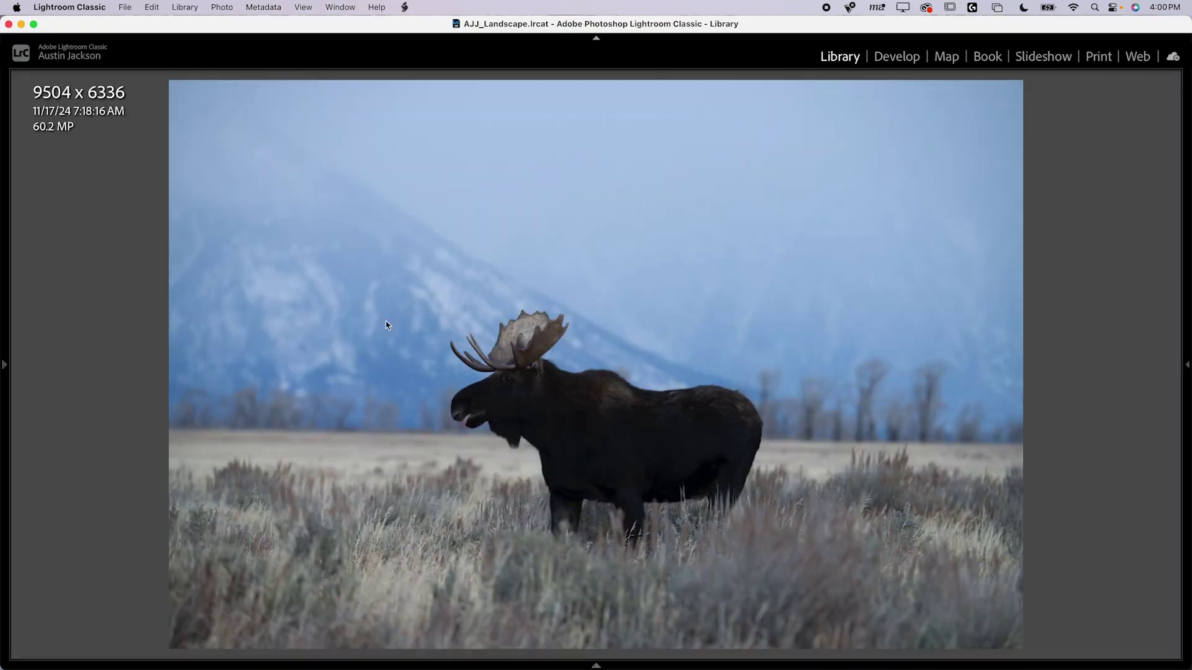
{"action": "left_click", "coordinate": [897, 57]}
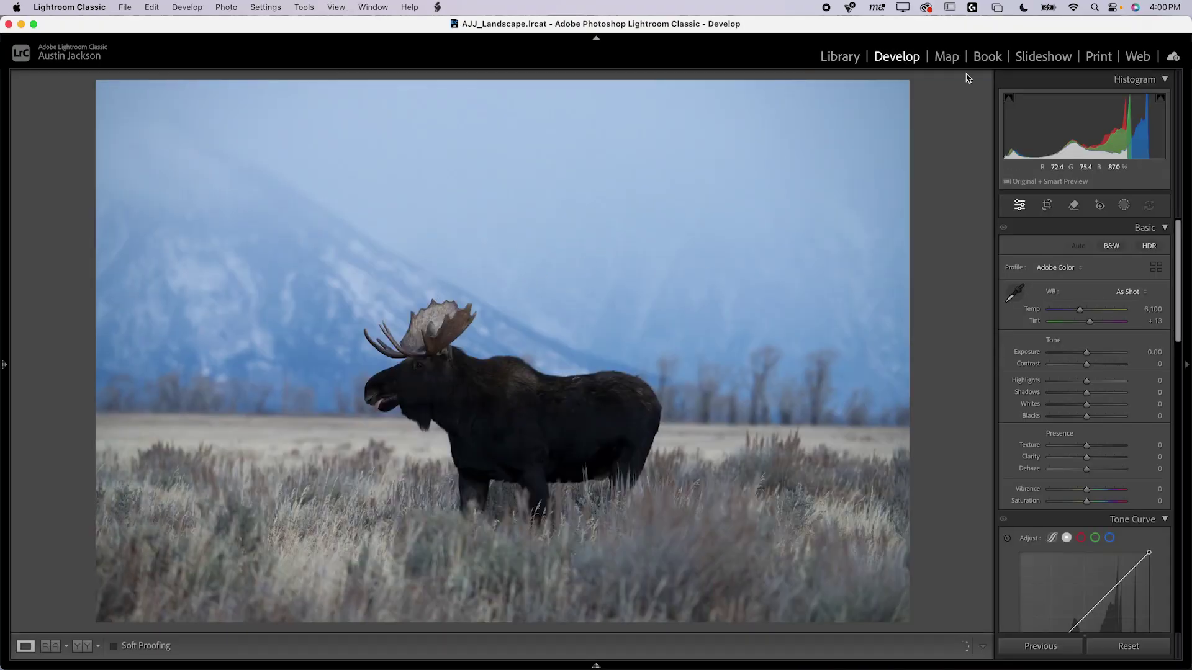
{"action": "scroll", "coordinate": [1075, 294], "scroll_direction": "down", "scroll_amount": 15}
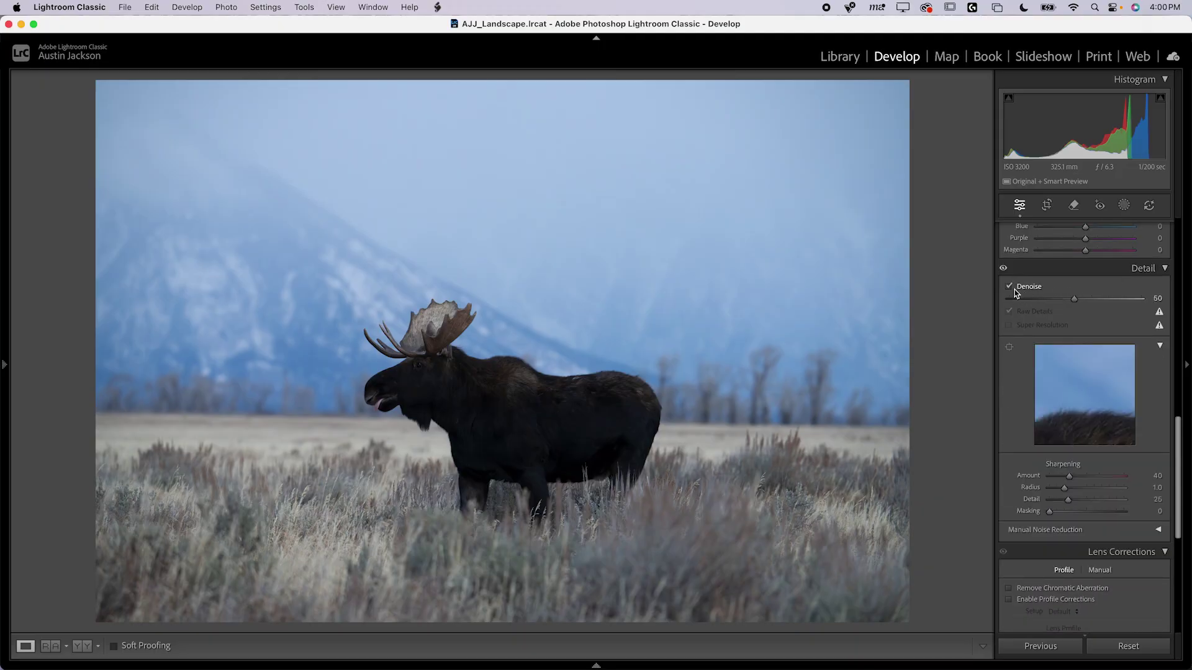
- Set the Denoise amount to 41, judging it on a close-up of the moose's face
{"action": "left_click", "coordinate": [435, 366]}
{"action": "left_click", "coordinate": [439, 364]}
{"action": "left_click_drag", "start_coordinate": [152, 343], "coordinate": [522, 283]}
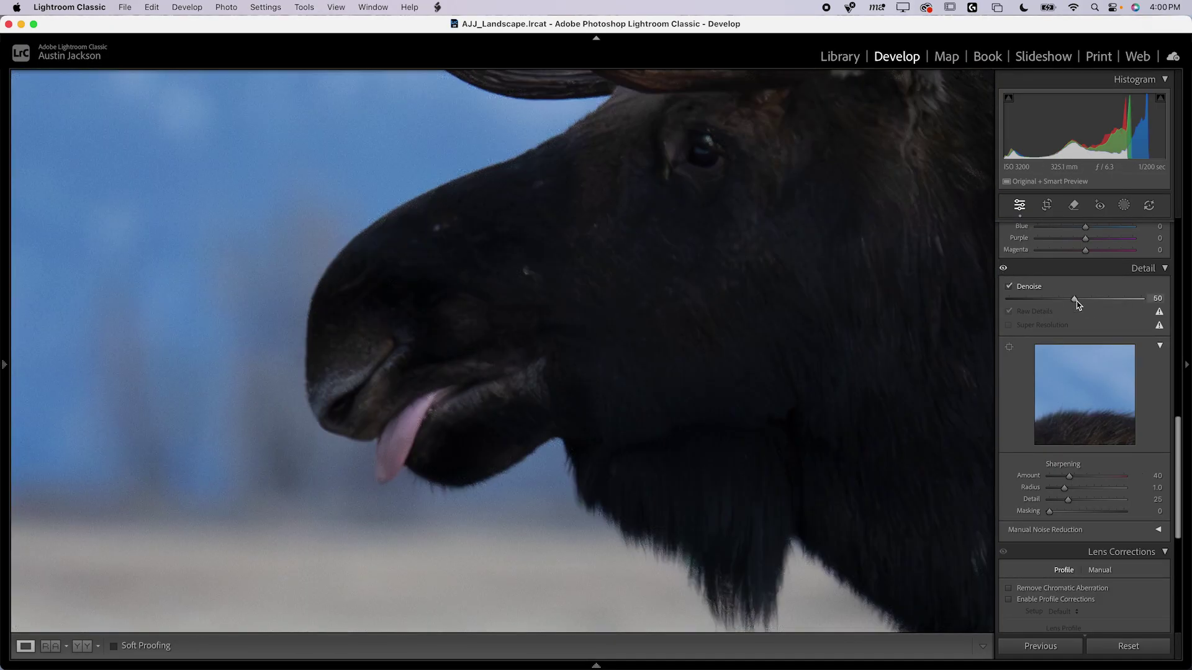
{"action": "mouse_move", "coordinate": [1074, 298]}
{"action": "left_mouse_down"}
{"action": "mouse_move", "coordinate": [1163, 300]}
{"action": "mouse_move", "coordinate": [1010, 300]}
{"action": "mouse_move", "coordinate": [1062, 301]}
{"action": "left_mouse_up"}
- Compare the moose's head and antlers up close with the Detail adjustments off and on
{"action": "left_click", "coordinate": [1003, 269]}
{"action": "left_click_drag", "start_coordinate": [707, 352], "coordinate": [680, 560]}
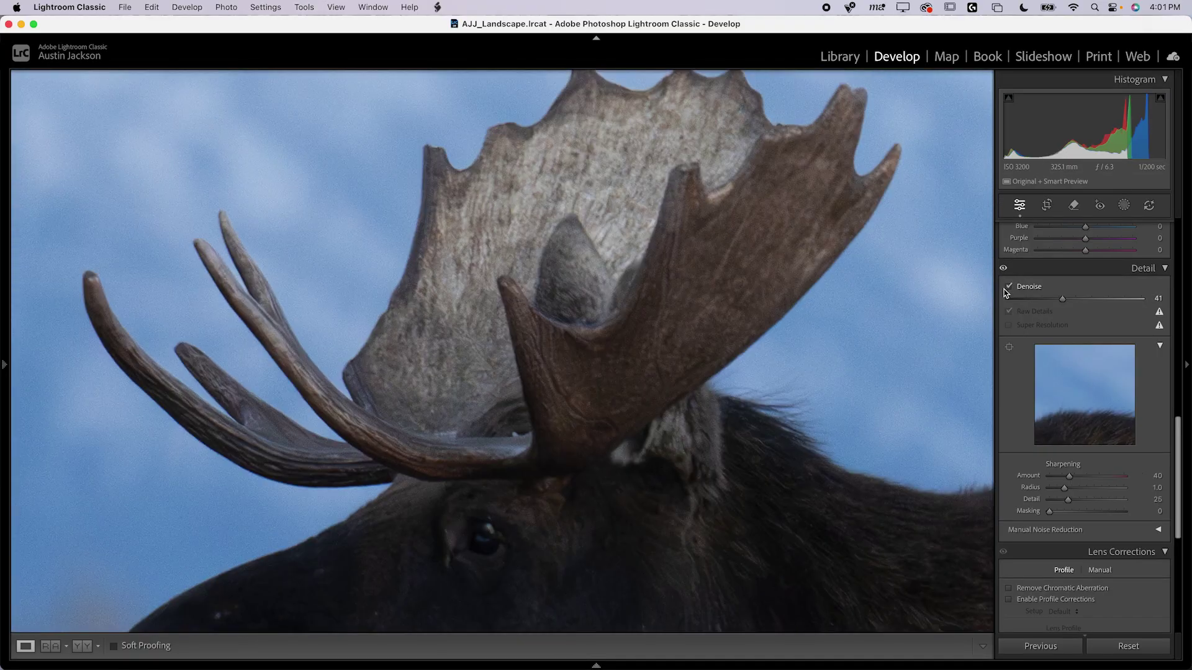
{"action": "left_click", "coordinate": [1002, 268]}
{"action": "left_click_drag", "start_coordinate": [337, 330], "coordinate": [989, 271]}
{"action": "key", "text": "super+="}
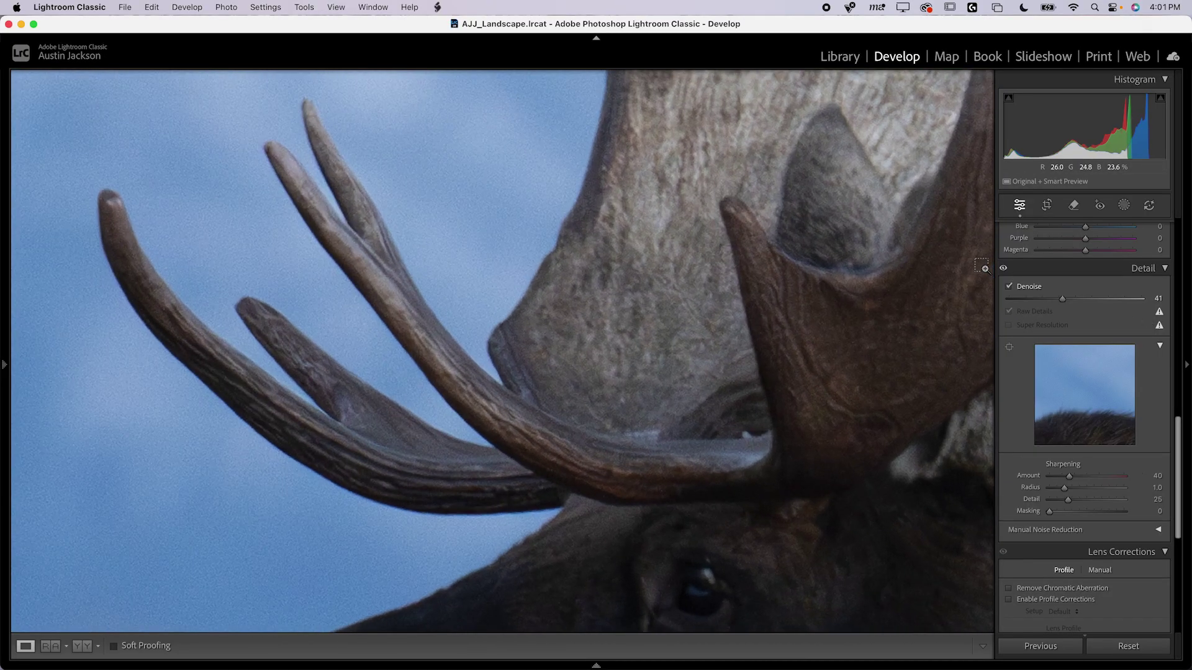
{"action": "left_click", "coordinate": [1003, 269]}
{"action": "left_click", "coordinate": [1003, 269]}
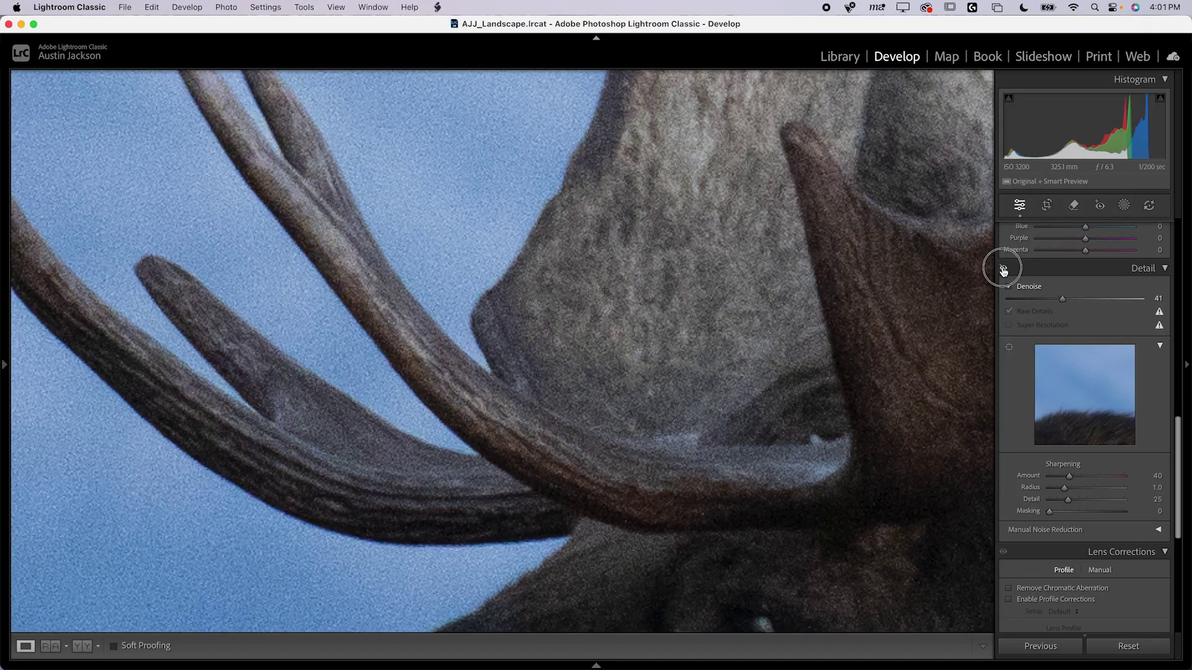
{"action": "left_click", "coordinate": [1003, 269]}
{"action": "left_click_drag", "start_coordinate": [453, 473], "coordinate": [676, 445]}
{"action": "left_click", "coordinate": [513, 366]}
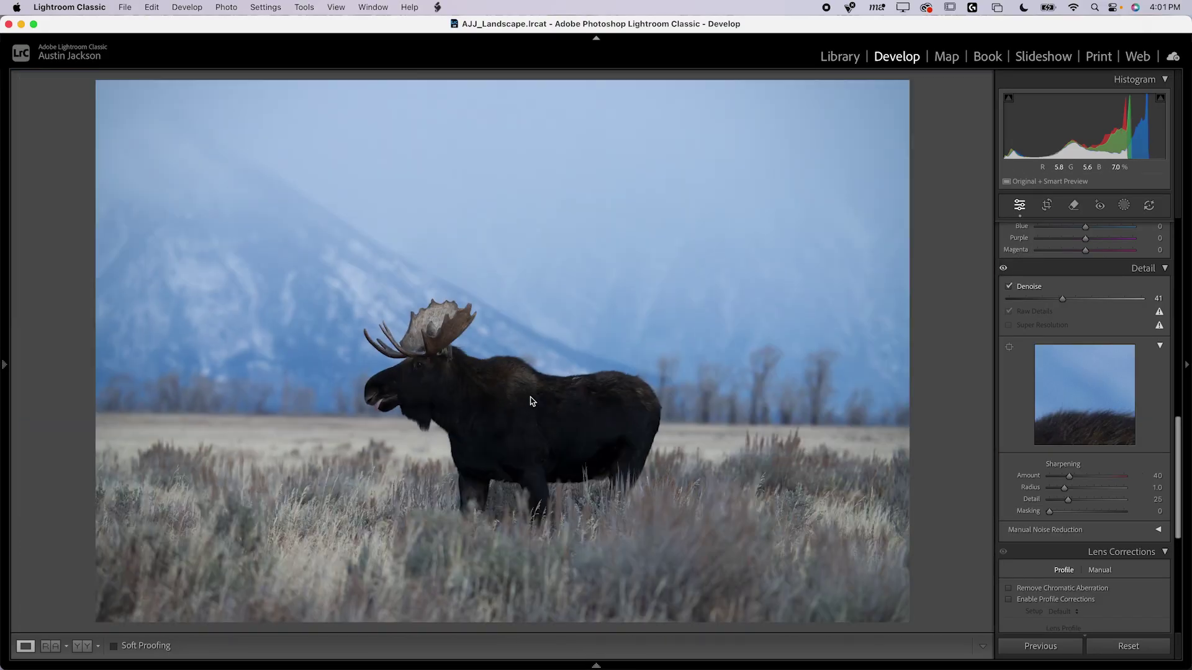
- Switch to DxO PureRAW 5 and open the moose photo _DSC3270.dng for processing with preview
{"action": "mouse_move", "coordinate": [683, 667]}
{"action": "mouse_move", "coordinate": [806, 663]}
{"action": "left_click", "coordinate": [881, 658]}
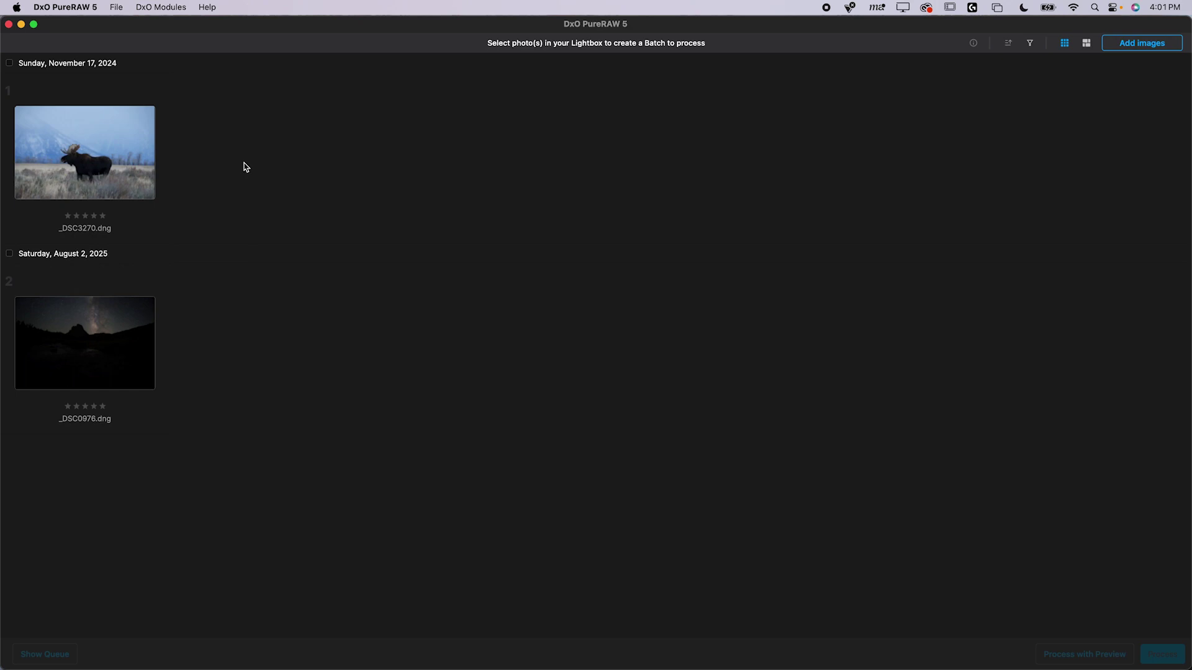
{"action": "left_click", "coordinate": [126, 182]}
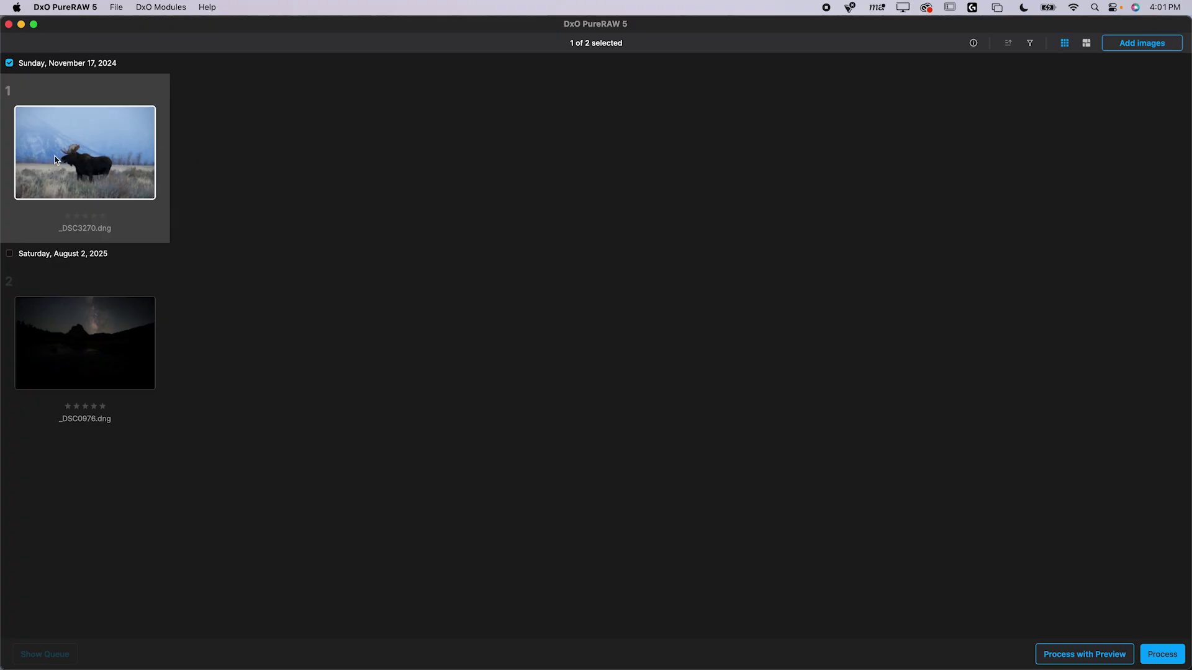
{"action": "left_click", "coordinate": [1111, 658]}
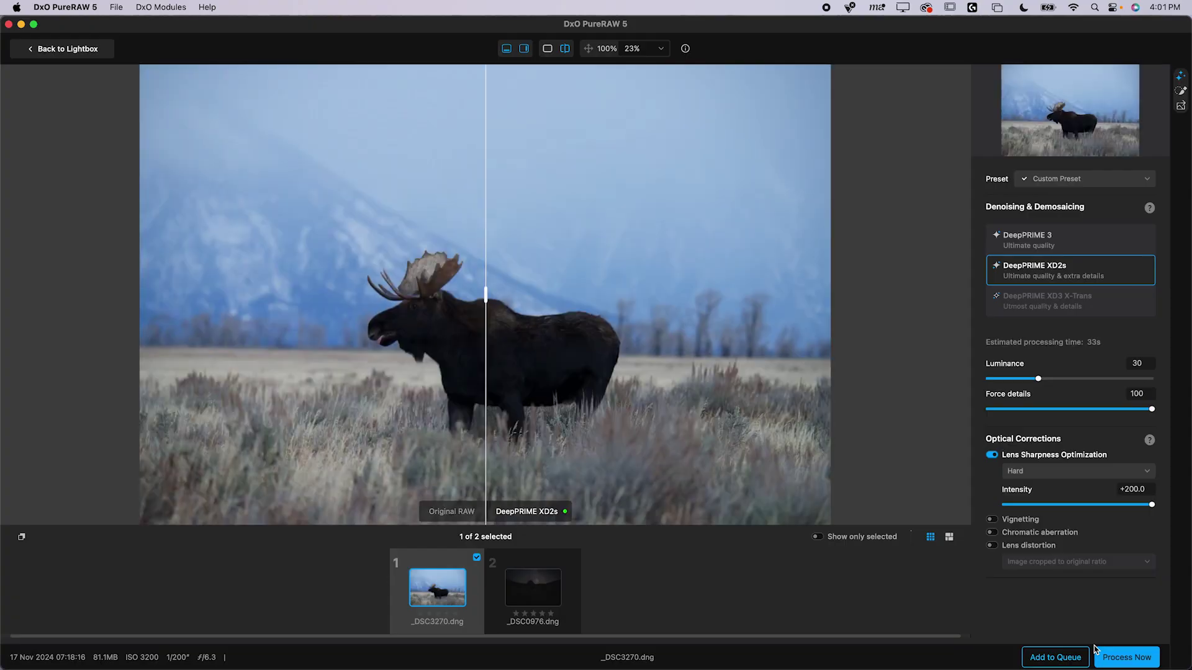
- Compare the moose's head in the original RAW and DeepPRIME XD2s preview, toggling the lens distortion correction on and off
{"action": "left_click", "coordinate": [406, 315]}
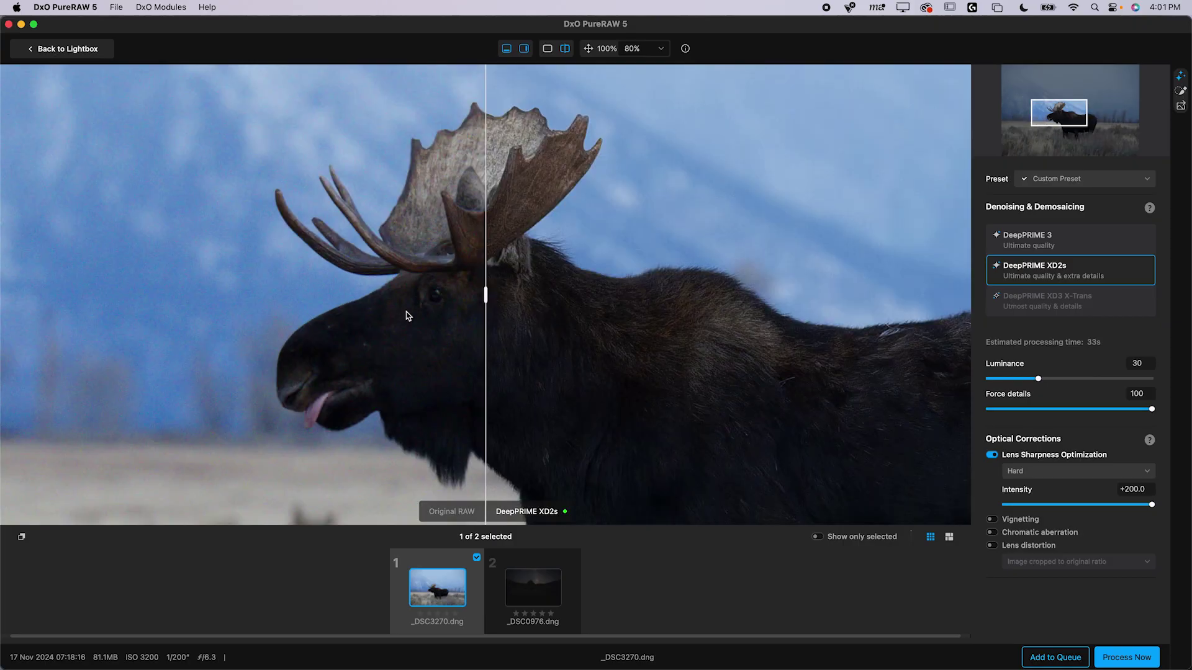
{"action": "scroll", "coordinate": [406, 316], "scroll_direction": "up", "scroll_amount": 3}
{"action": "left_click_drag", "start_coordinate": [486, 297], "coordinate": [313, 297]}
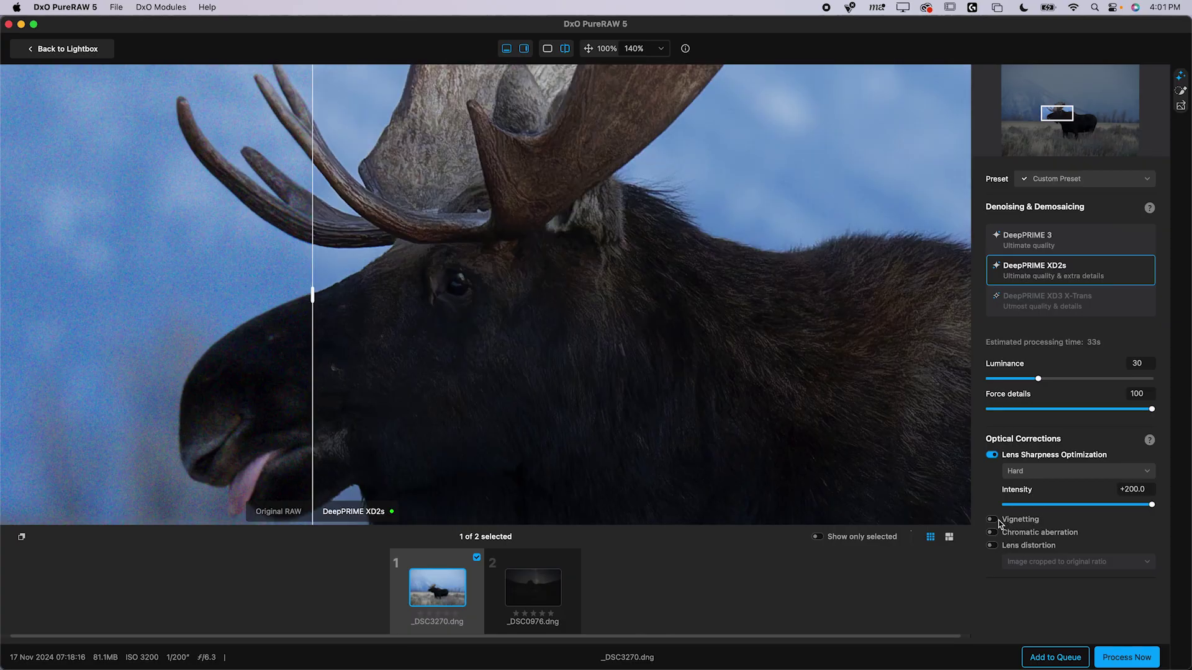
{"action": "left_click", "coordinate": [991, 546]}
{"action": "left_click", "coordinate": [991, 546]}
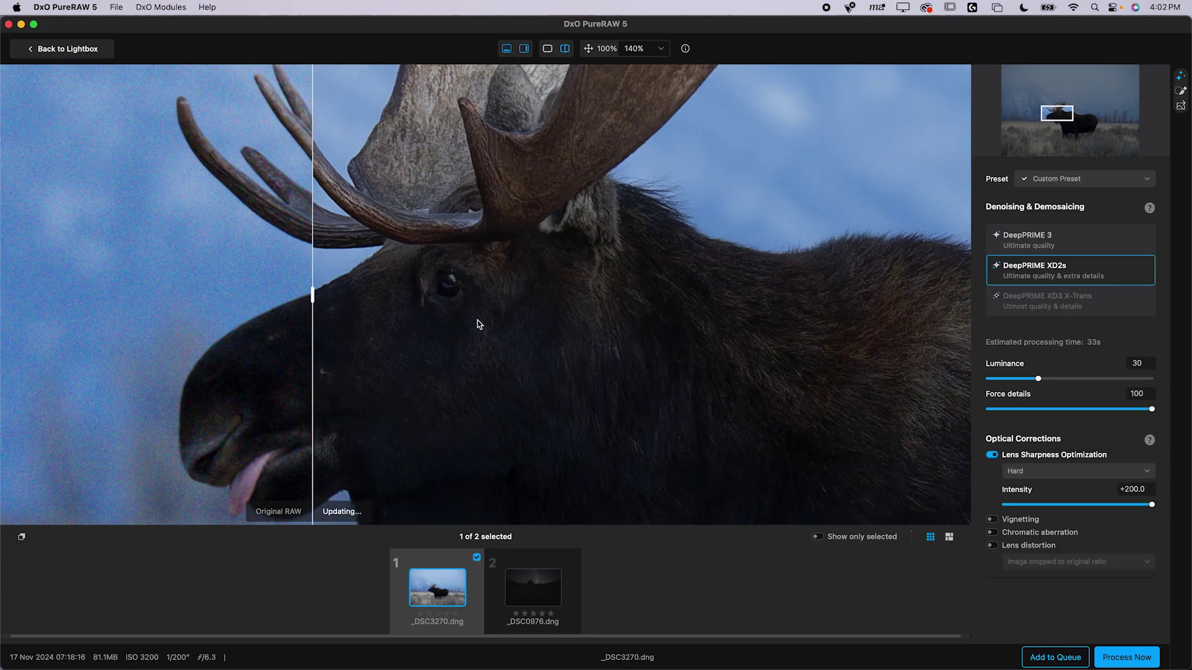
- Examine noise and fur detail across the moose's head and back by moving the Original RAW and DeepPRIME XD2s divider
{"action": "left_click_drag", "start_coordinate": [312, 296], "coordinate": [244, 287]}
{"action": "left_click_drag", "start_coordinate": [455, 298], "coordinate": [266, 99]}
{"action": "left_click_drag", "start_coordinate": [616, 178], "coordinate": [492, 341]}
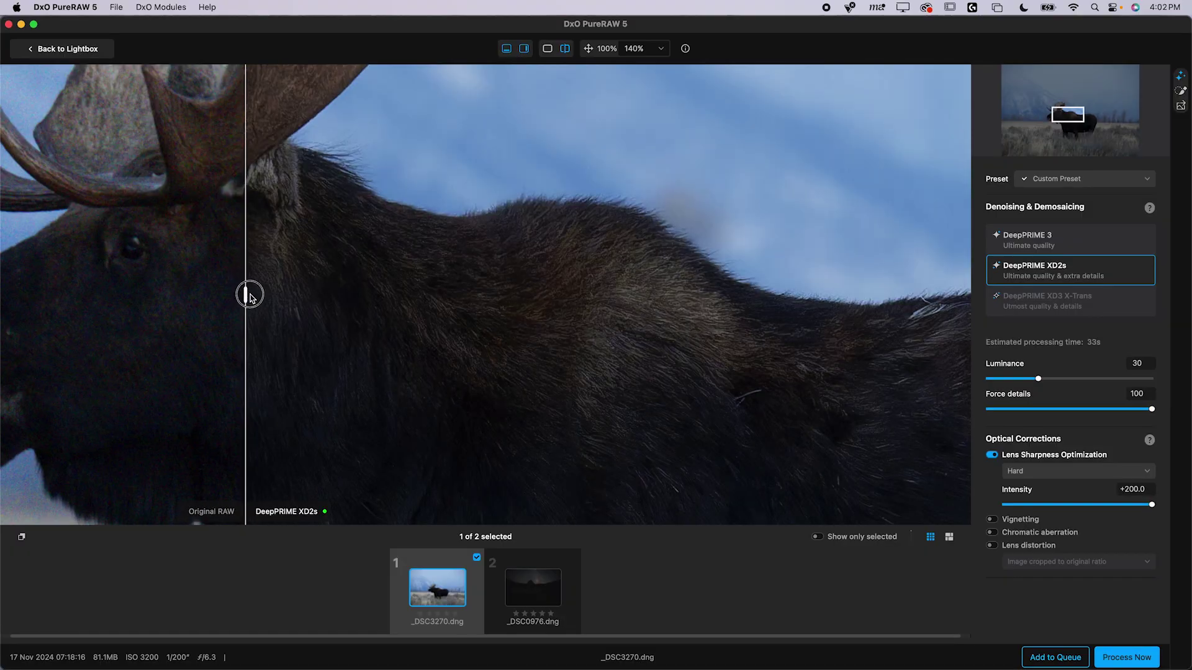
{"action": "left_click_drag", "start_coordinate": [247, 293], "coordinate": [2, 257]}
{"action": "left_click_drag", "start_coordinate": [183, 241], "coordinate": [559, 298]}
{"action": "left_click_drag", "start_coordinate": [3, 295], "coordinate": [435, 308]}
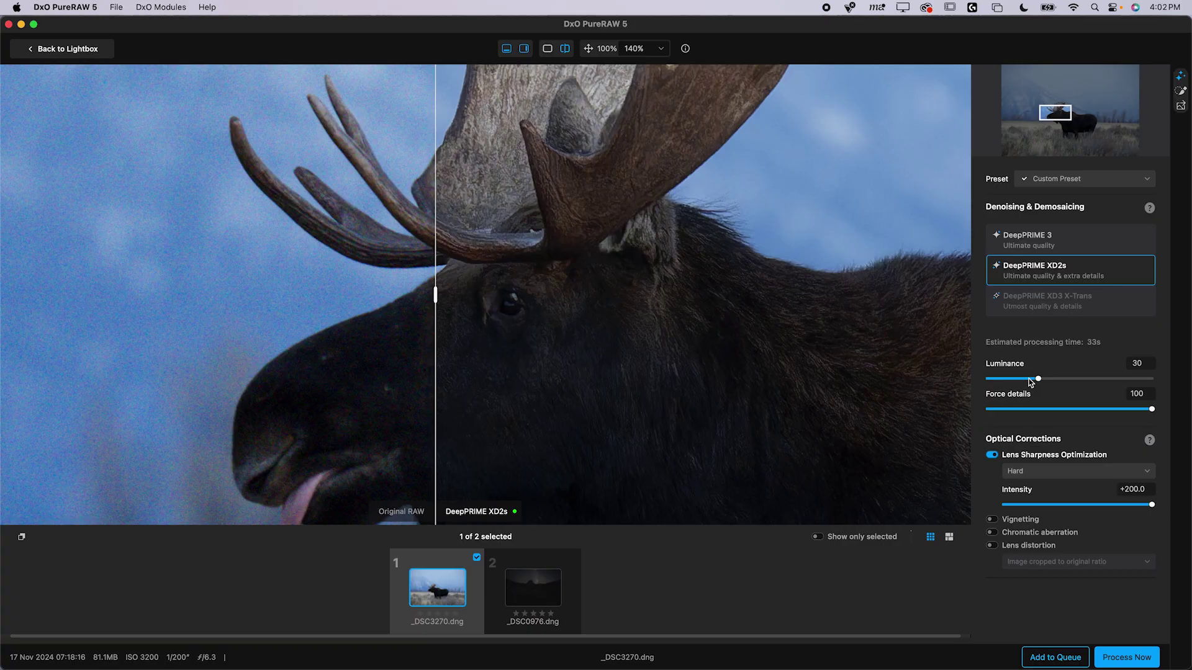
{"action": "left_click_drag", "start_coordinate": [436, 296], "coordinate": [217, 301]}
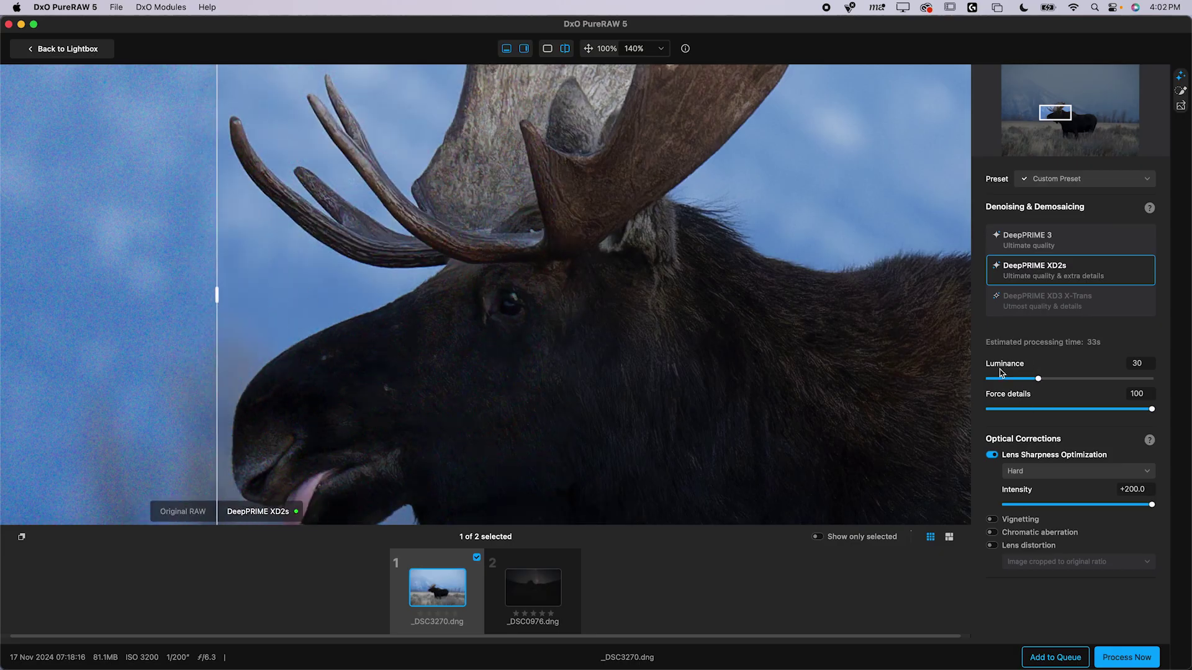
- Set Luminance to 21 and compare the fur close-up with Lens Sharpness Optimization off and on, leaving it enabled
{"action": "left_click_drag", "start_coordinate": [1033, 381], "coordinate": [1025, 384]}
{"action": "left_click", "coordinate": [991, 455]}
{"action": "left_click", "coordinate": [995, 454]}
{"action": "left_click", "coordinate": [995, 454]}
{"action": "scroll", "coordinate": [611, 322], "scroll_direction": "up", "scroll_amount": 5}
{"action": "left_click_drag", "start_coordinate": [216, 296], "coordinate": [274, 297]}
{"action": "left_click", "coordinate": [992, 455]}
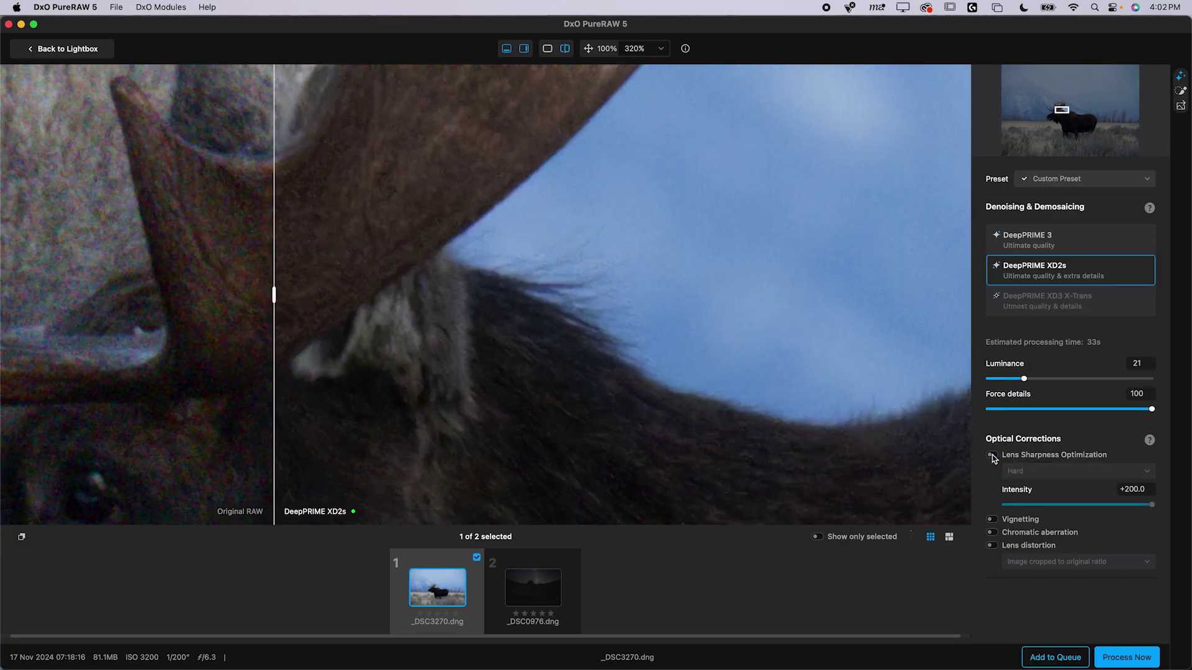
{"action": "left_click", "coordinate": [991, 455]}
- Set the Lens Sharpness Optimization intensity to +139.2 and check the result on the moose
{"action": "left_click_drag", "start_coordinate": [1152, 506], "coordinate": [1107, 504]}
{"action": "scroll", "coordinate": [549, 385], "scroll_direction": "down", "scroll_amount": 2}
{"action": "scroll", "coordinate": [549, 385], "scroll_direction": "down", "scroll_amount": 4}
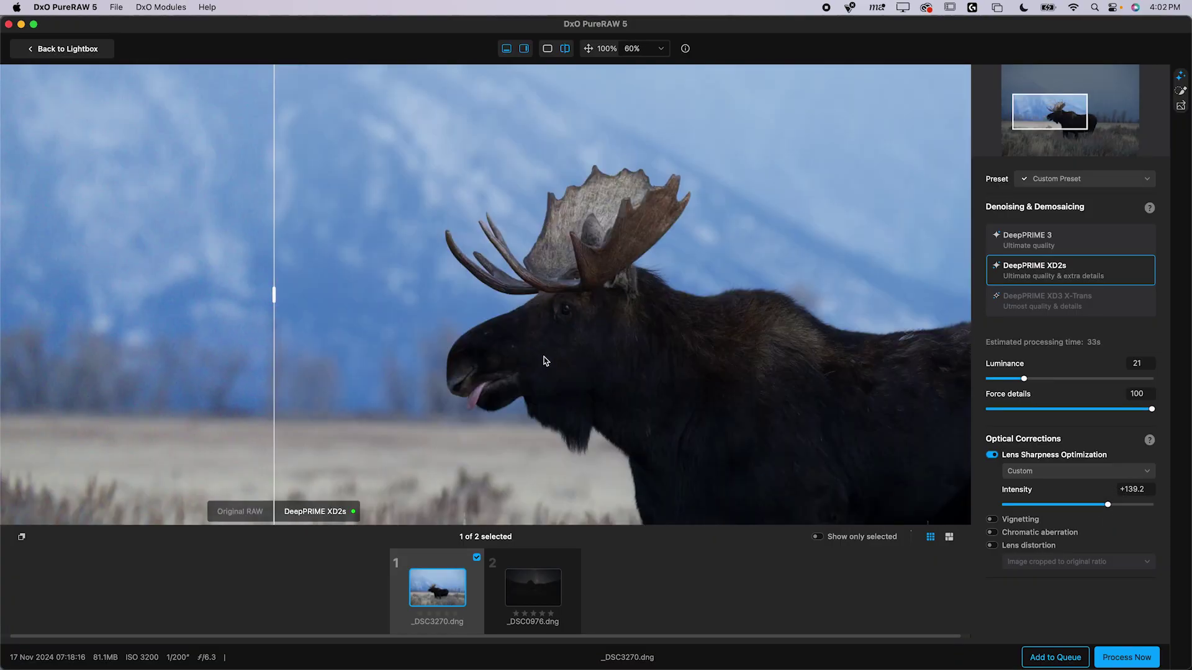
{"action": "scroll", "coordinate": [575, 359], "scroll_direction": "up", "scroll_amount": 2}
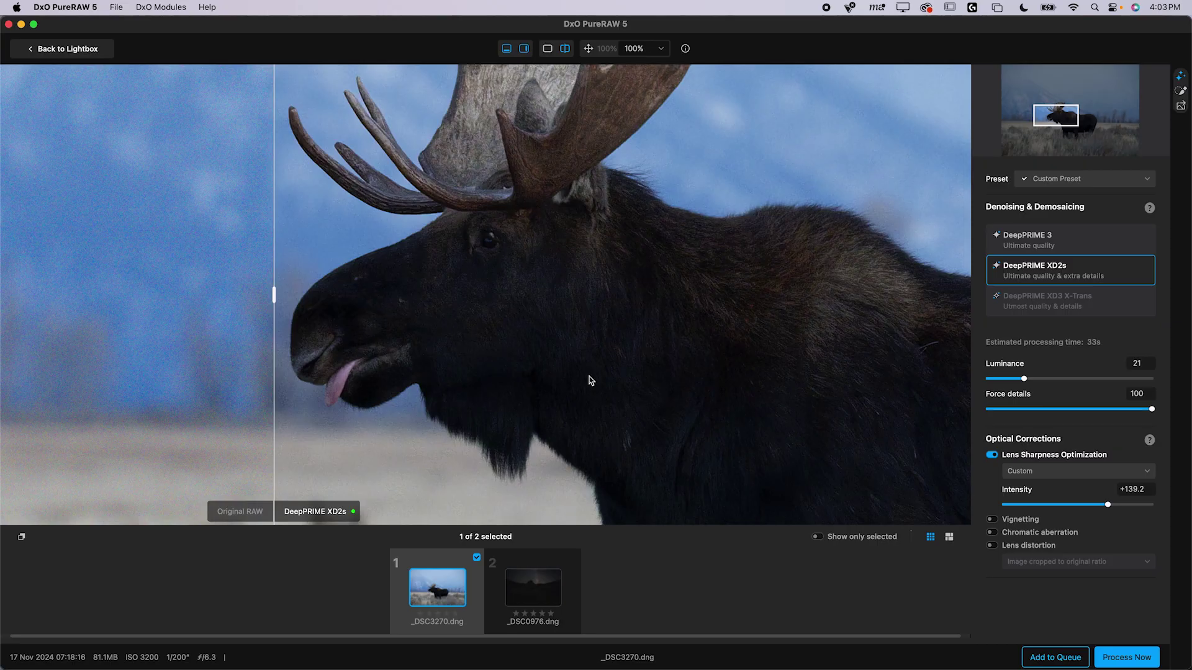
{"action": "scroll", "coordinate": [451, 273], "scroll_direction": "up", "scroll_amount": 1}
- Keep Custom Preset as the preset and return to the Lightbox
{"action": "left_click", "coordinate": [1061, 180]}
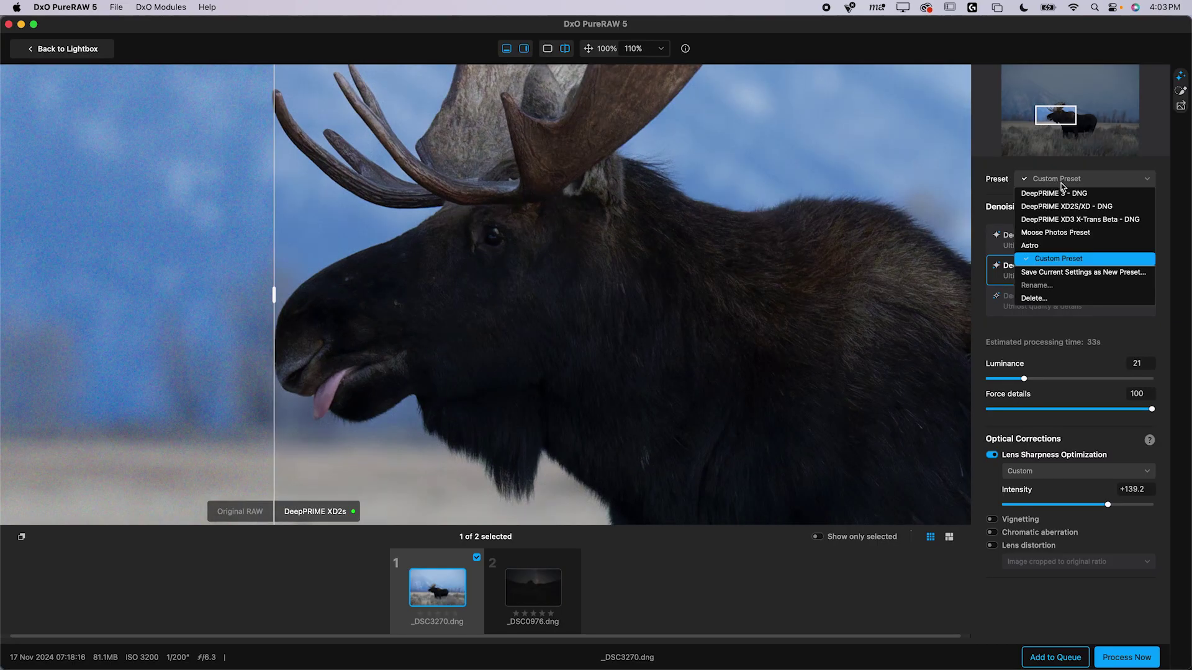
{"action": "left_click", "coordinate": [1058, 258]}
{"action": "left_click", "coordinate": [41, 48]}
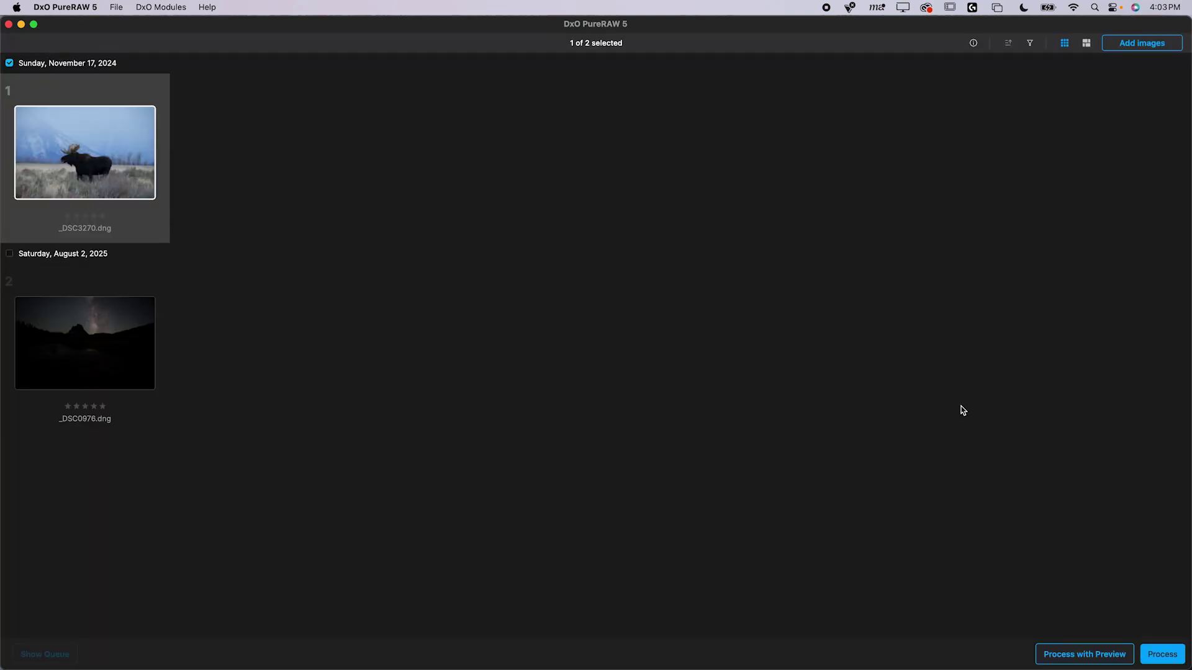
- Switch back to Lightroom Classic and select the DxO-processed moose photo, _DSC3270-DxO_DeepPRIME XD2s_XD.dng
{"action": "left_click", "coordinate": [595, 652]}
{"action": "mouse_move", "coordinate": [713, 627]}
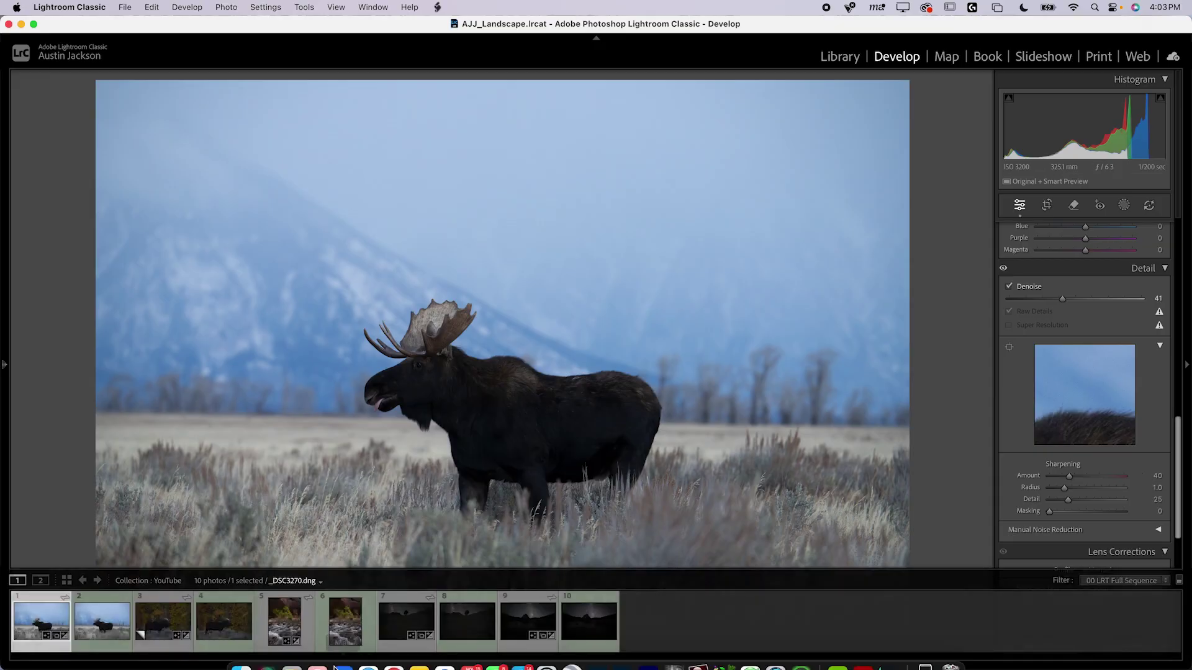
{"action": "mouse_move", "coordinate": [190, 666]}
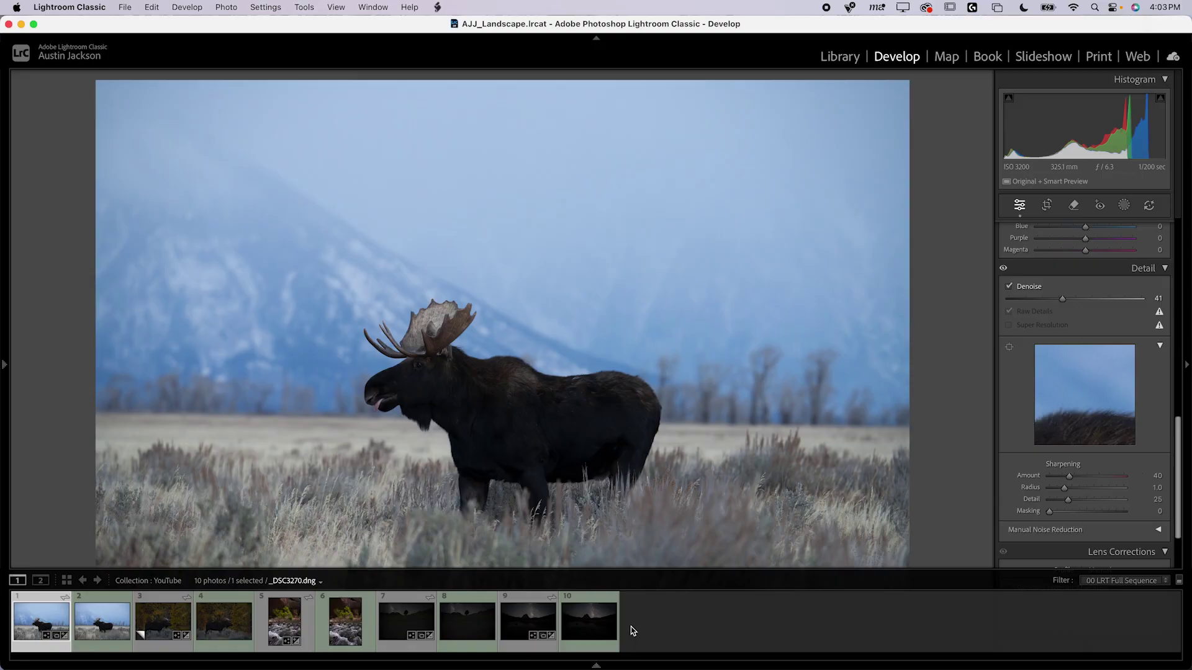
{"action": "left_click", "coordinate": [102, 631]}
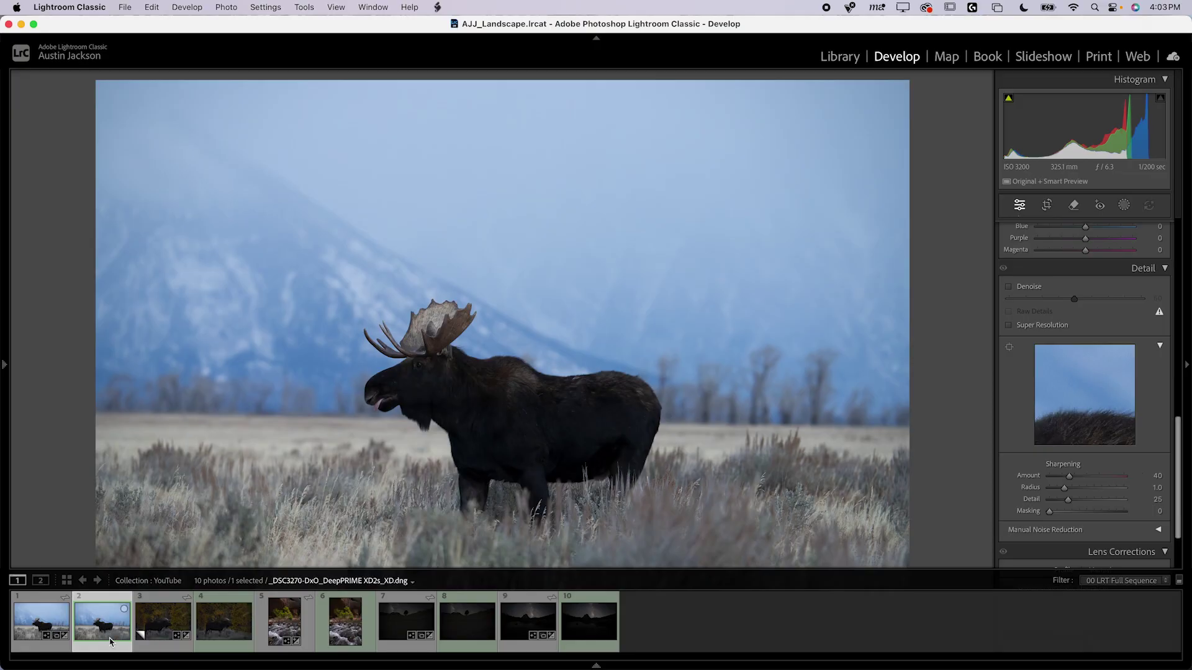
{"action": "mouse_move", "coordinate": [100, 634]}
- Select the Lightroom-denoised moose photo together with the DxO version and show them side by side in Compare view
{"action": "key", "text": "Left"}
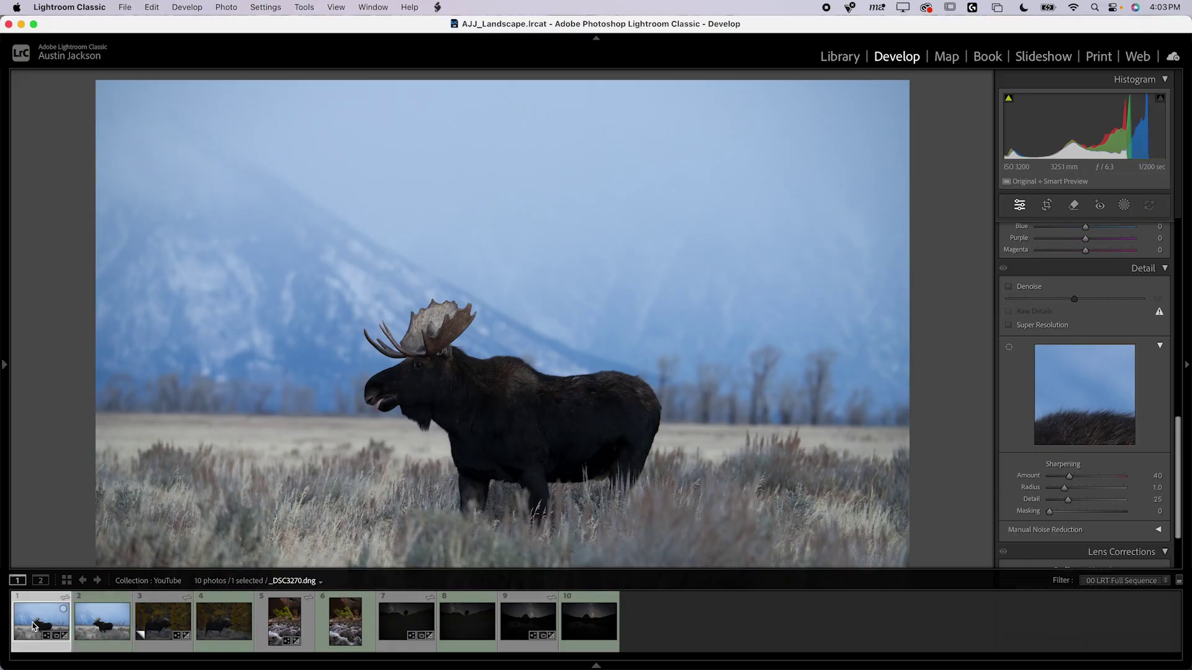
{"action": "left_click", "coordinate": [106, 634], "text": "shift"}
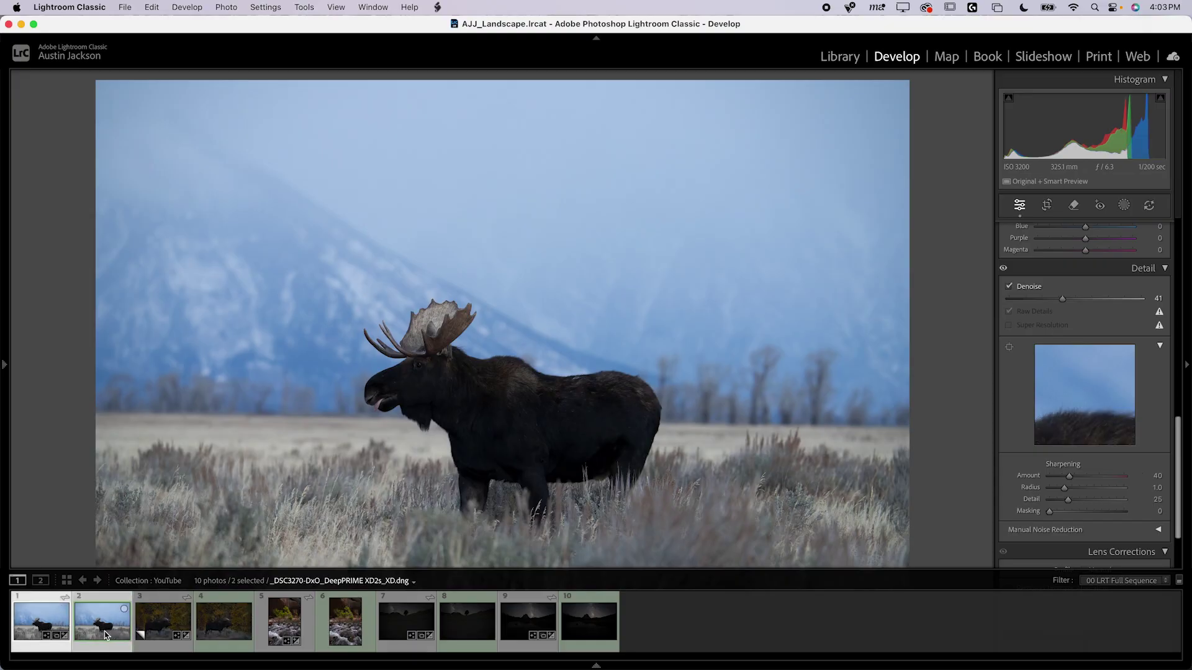
{"action": "key", "text": "c"}
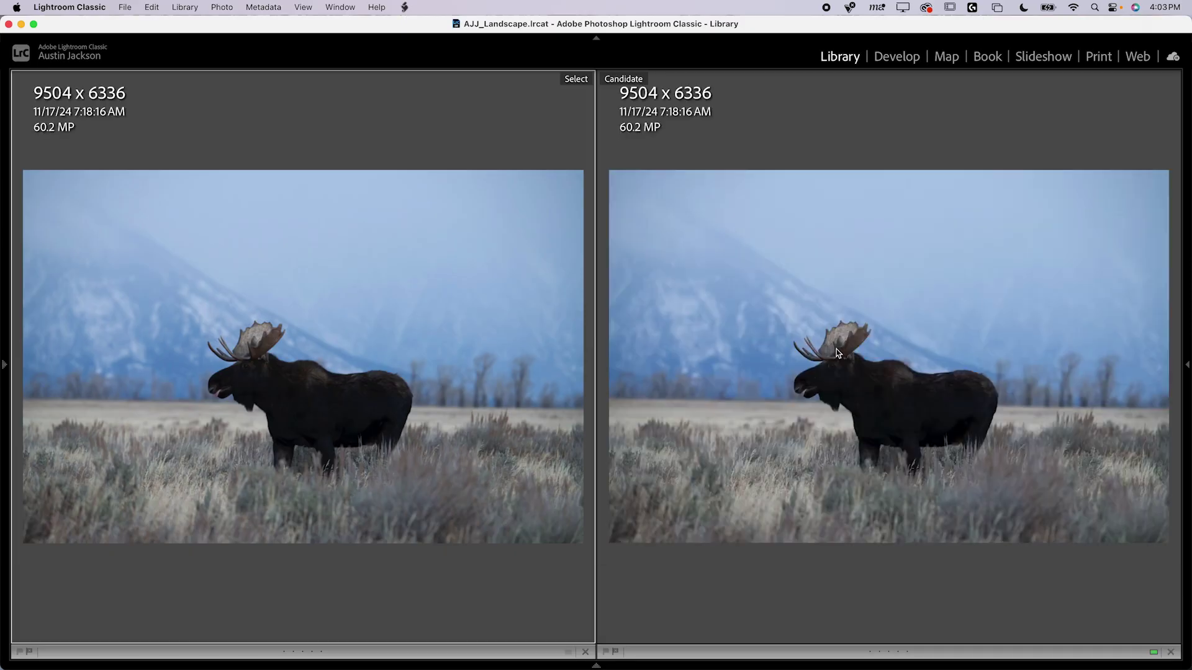
- Examine the moose's eye, muzzle and face up close in both denoised versions
{"action": "left_click", "coordinate": [251, 380]}
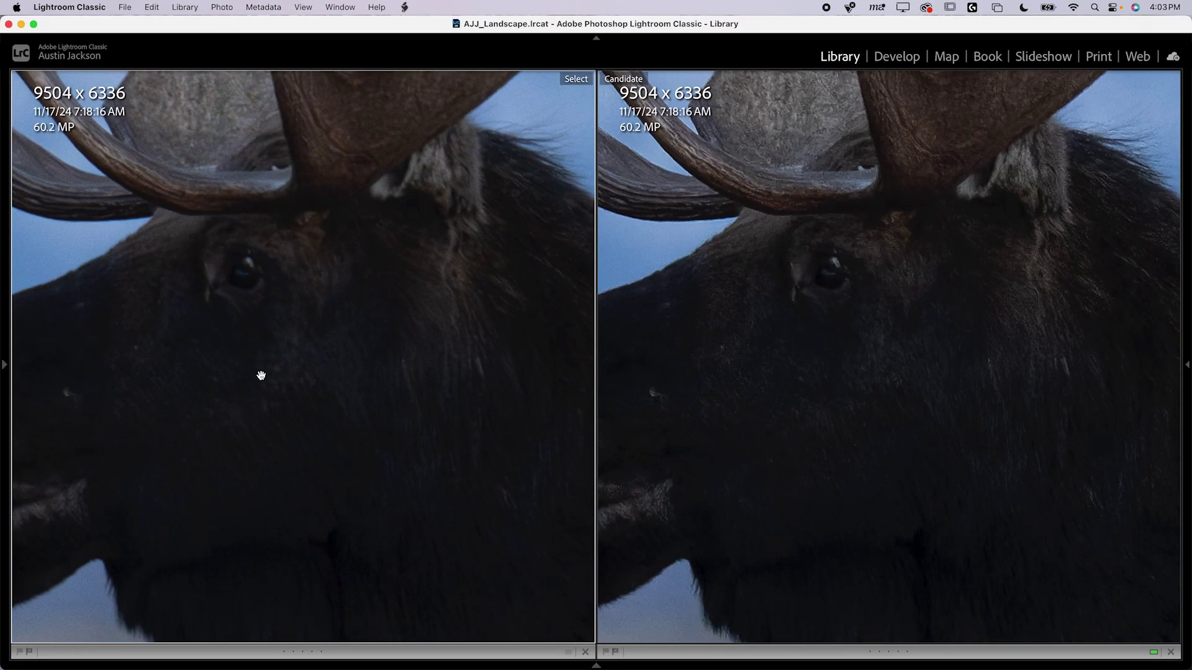
{"action": "left_click", "coordinate": [261, 375]}
{"action": "key", "text": "super+equal"}
{"action": "left_click_drag", "start_coordinate": [420, 416], "coordinate": [407, 369]}
{"action": "scroll", "coordinate": [406, 369], "scroll_direction": "down", "scroll_amount": 5}
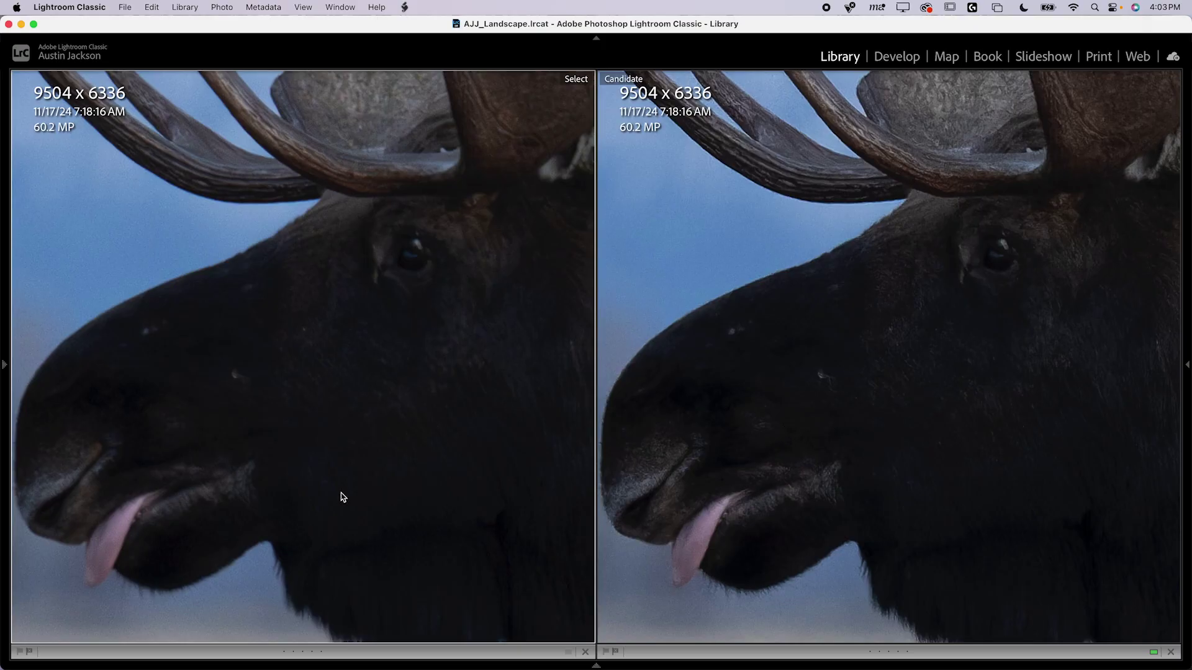
{"action": "left_click_drag", "start_coordinate": [341, 496], "coordinate": [417, 423]}
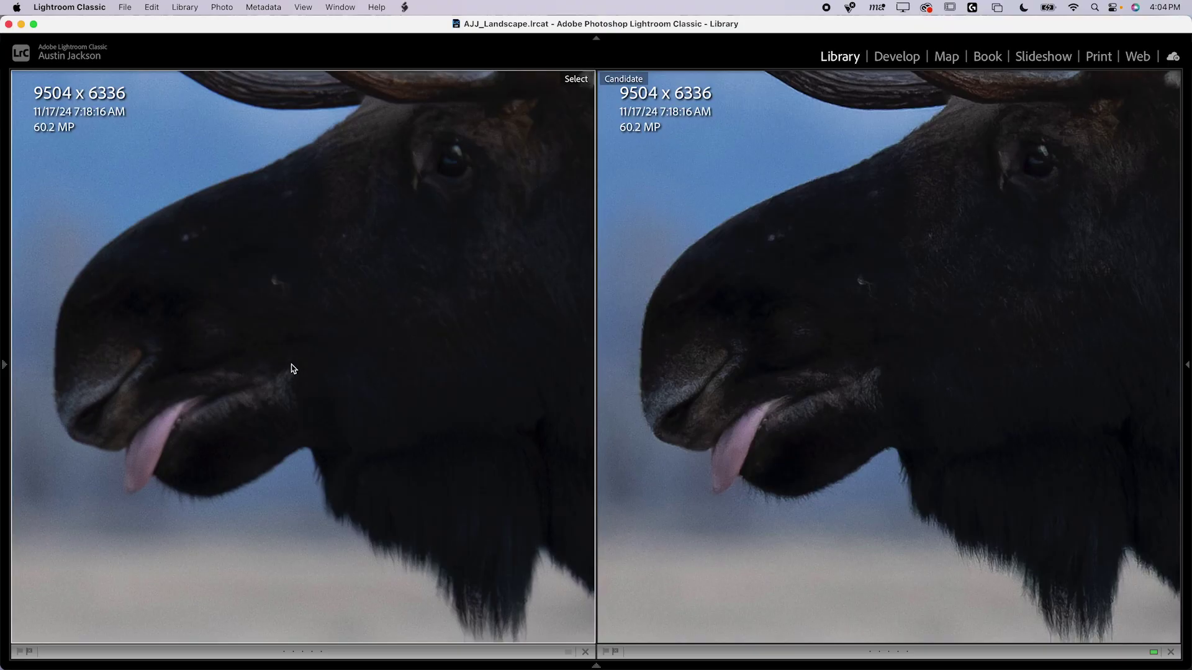
- Compare the fur around the mouth, beard and chest edges at higher magnification in both versions
{"action": "left_click_drag", "start_coordinate": [225, 408], "coordinate": [225, 337]}
{"action": "key", "text": "super+equal"}
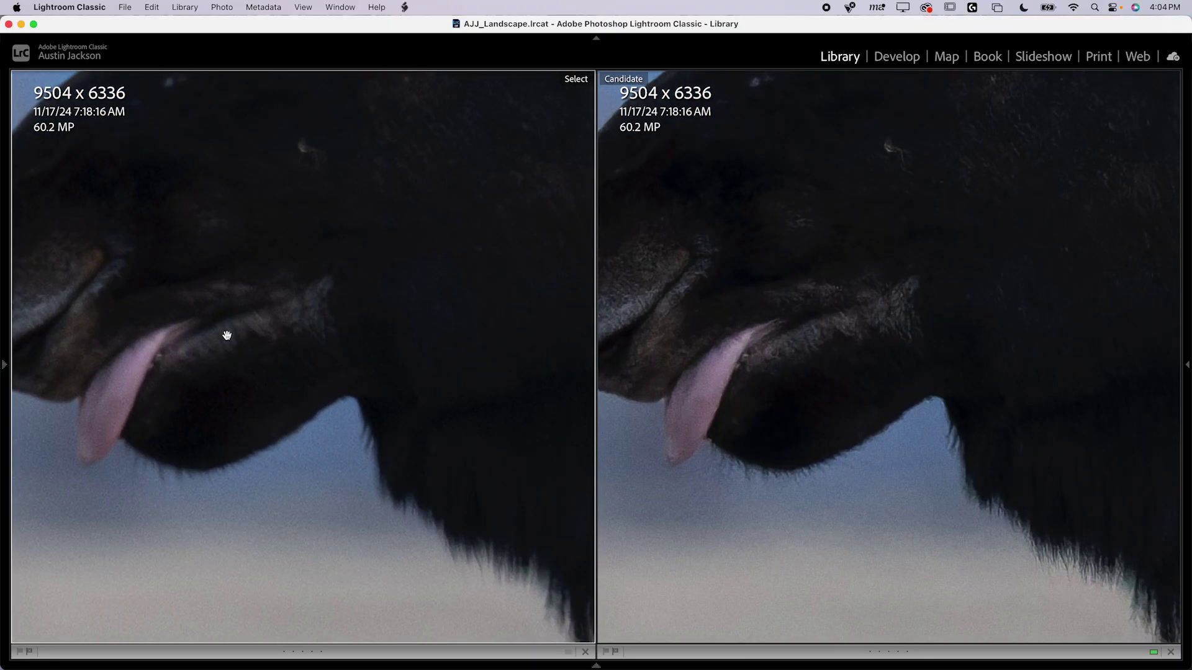
{"action": "left_click_drag", "start_coordinate": [225, 335], "coordinate": [217, 268]}
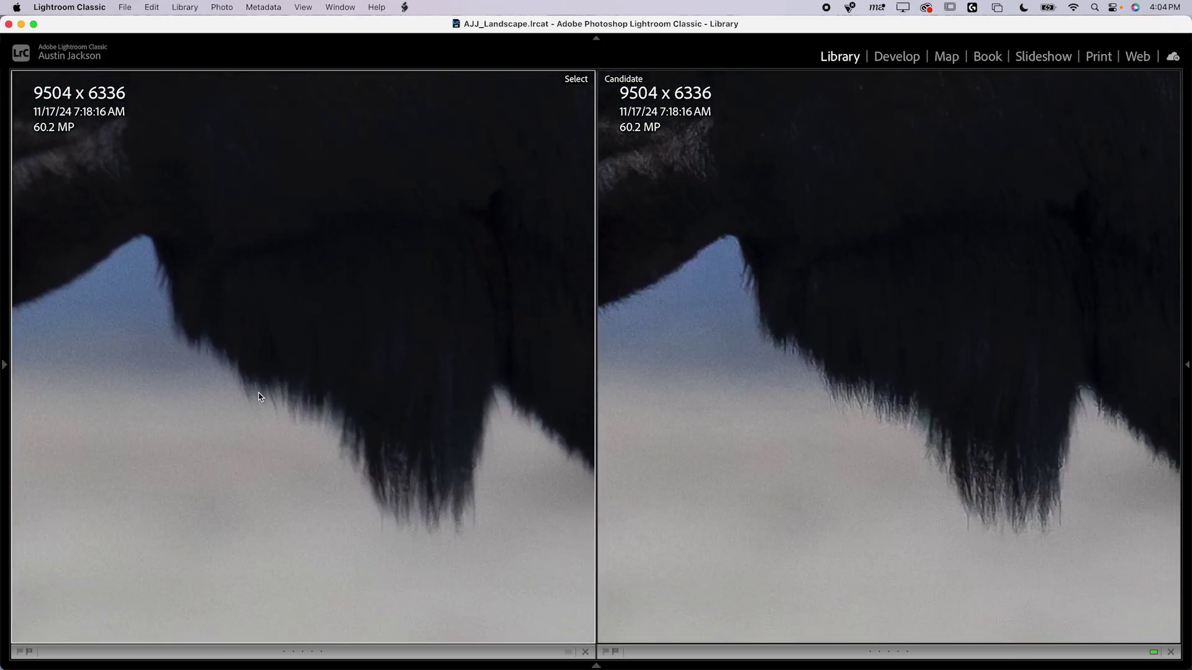
{"action": "key", "text": "super+equal"}
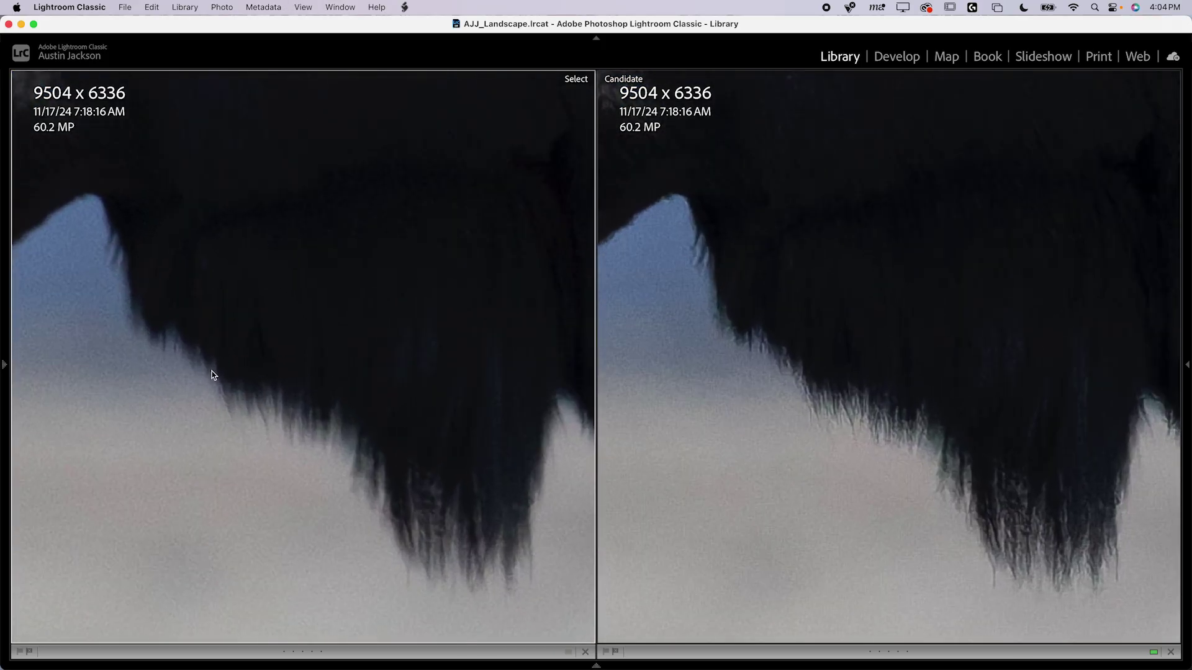
{"action": "left_click_drag", "start_coordinate": [368, 465], "coordinate": [149, 363]}
{"action": "left_click_drag", "start_coordinate": [389, 423], "coordinate": [193, 323]}
{"action": "left_click_drag", "start_coordinate": [366, 434], "coordinate": [137, 248]}
{"action": "left_click_drag", "start_coordinate": [314, 401], "coordinate": [501, 497]}
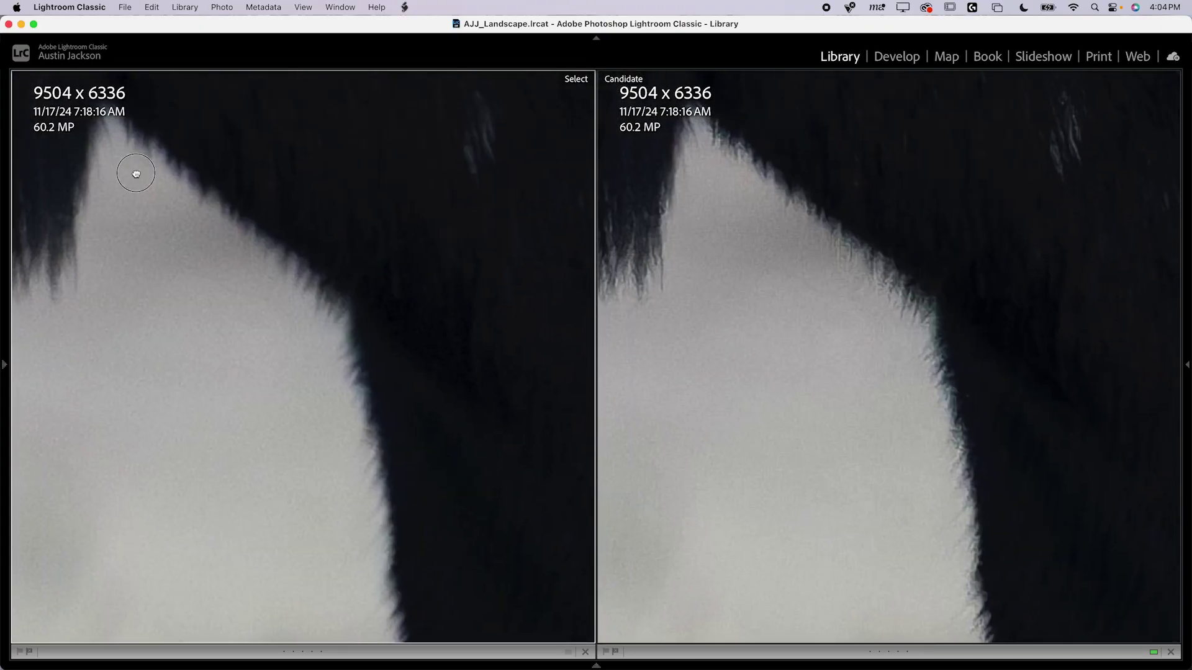
- Compare the fine hairs behind the moose's ear and along its neck in both versions
{"action": "left_click_drag", "start_coordinate": [136, 173], "coordinate": [325, 317]}
{"action": "left_click", "coordinate": [324, 316]}
{"action": "left_click", "coordinate": [289, 335]}
{"action": "left_click_drag", "start_coordinate": [322, 415], "coordinate": [423, 280]}
{"action": "left_click_drag", "start_coordinate": [377, 434], "coordinate": [402, 209]}
{"action": "left_click_drag", "start_coordinate": [331, 412], "coordinate": [421, 326]}
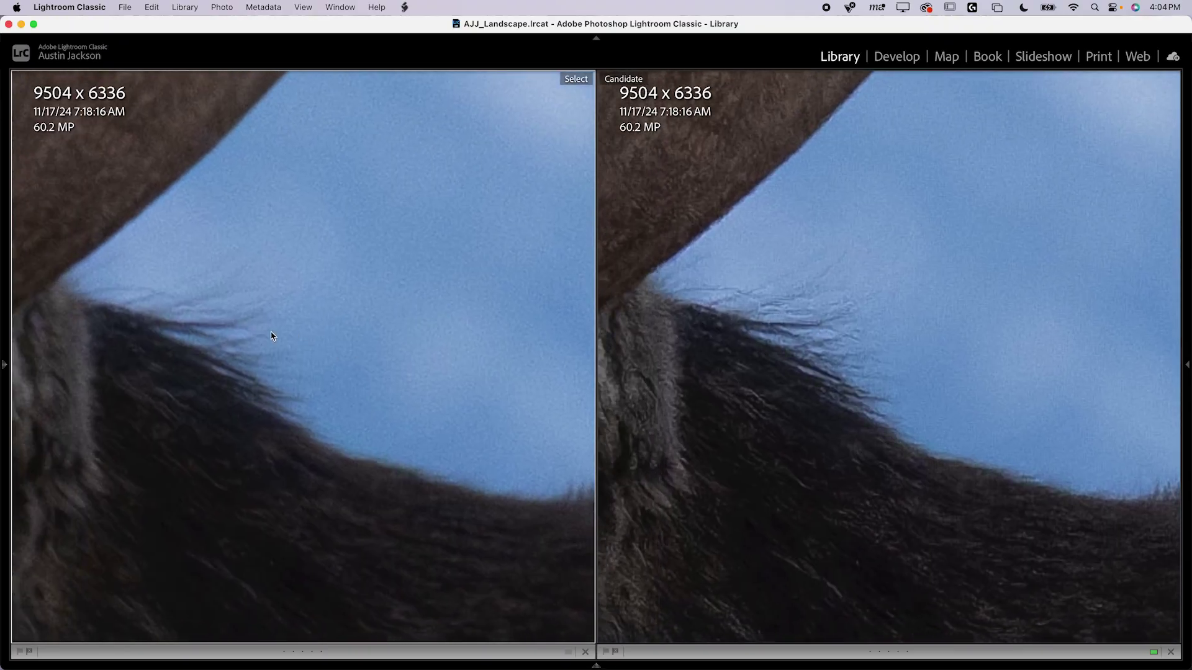
- Check the fur further along the moose's back in both versions and return to the full photos
{"action": "left_click_drag", "start_coordinate": [402, 476], "coordinate": [114, 227]}
{"action": "left_click", "coordinate": [329, 400]}
- Open the Lightroom-denoised autumn moose photo in Develop and set its exposure to +1.00
{"action": "mouse_move", "coordinate": [239, 657]}
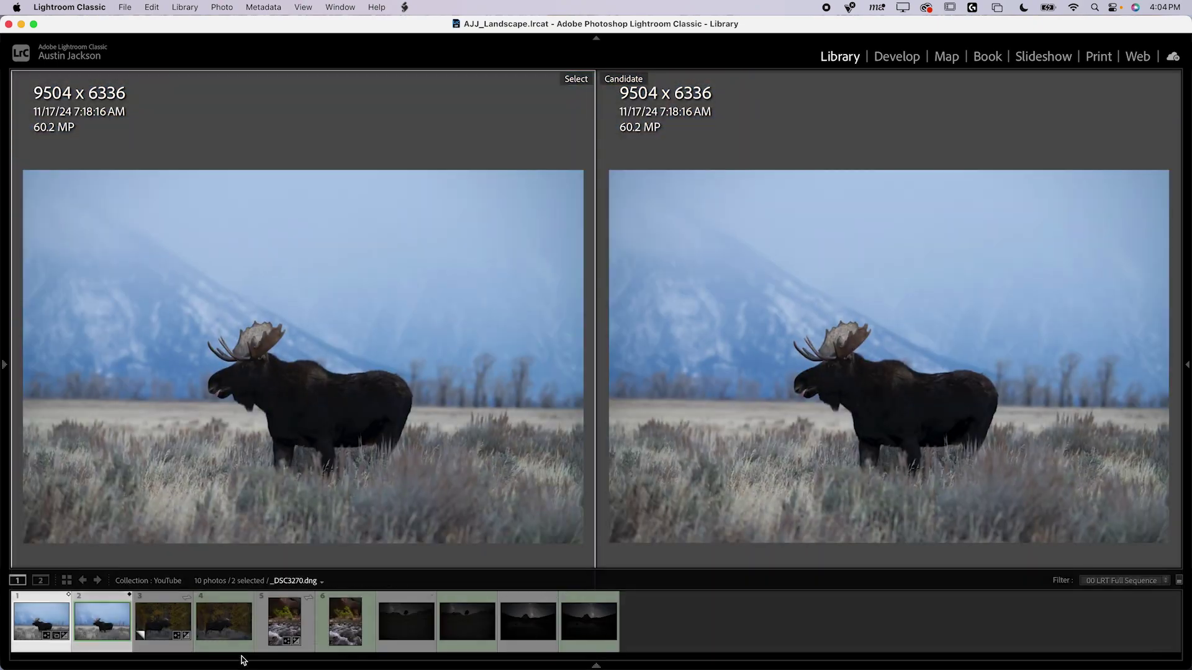
{"action": "left_click", "coordinate": [156, 625]}
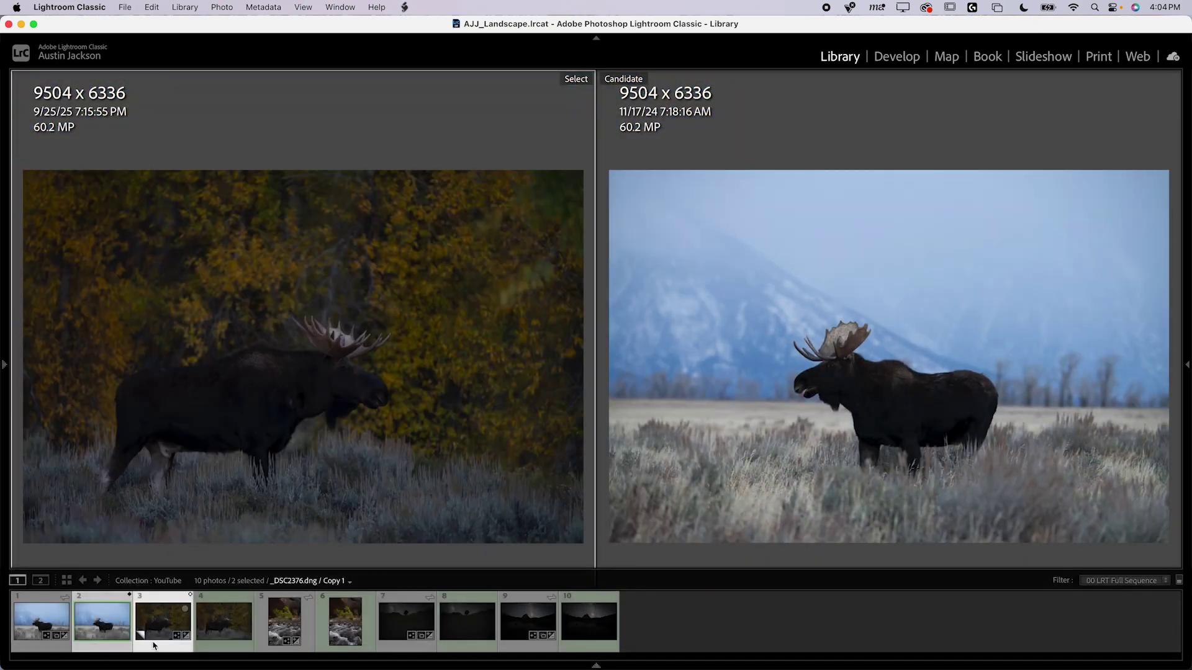
{"action": "key", "text": "g"}
{"action": "left_click", "coordinate": [393, 188]}
{"action": "left_click", "coordinate": [896, 57]}
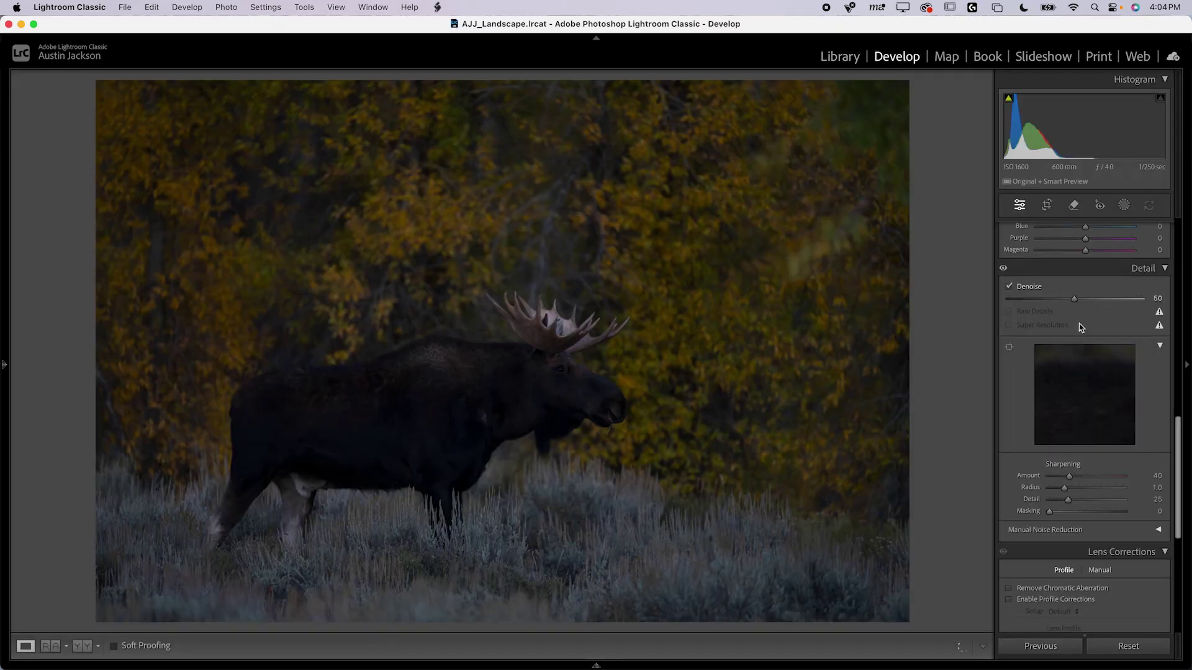
{"action": "scroll", "coordinate": [1078, 323], "scroll_direction": "up", "scroll_amount": 10}
{"action": "left_click_drag", "start_coordinate": [1086, 352], "coordinate": [1094, 352]}
- Brighten the DxO version of the autumn moose to the same +1.00 exposure and show both versions in Compare view
{"action": "mouse_move", "coordinate": [724, 663]}
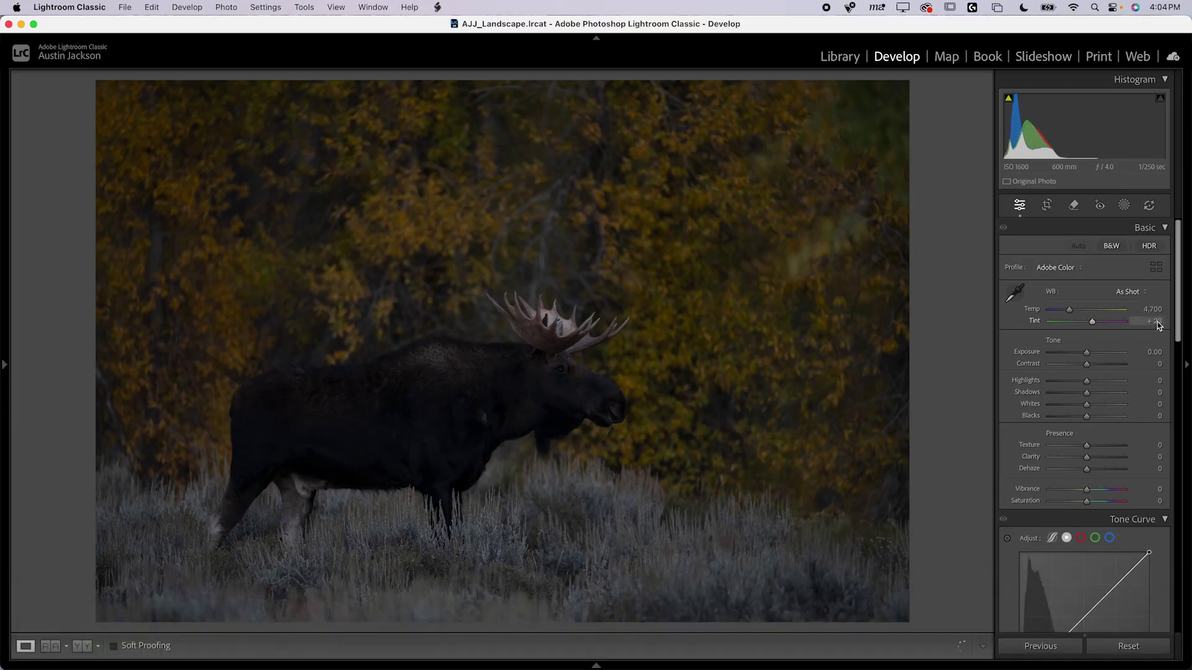
{"action": "left_click_drag", "start_coordinate": [1086, 352], "coordinate": [1094, 352]}
{"action": "mouse_move", "coordinate": [595, 664]}
{"action": "left_click", "coordinate": [149, 620], "text": "super"}
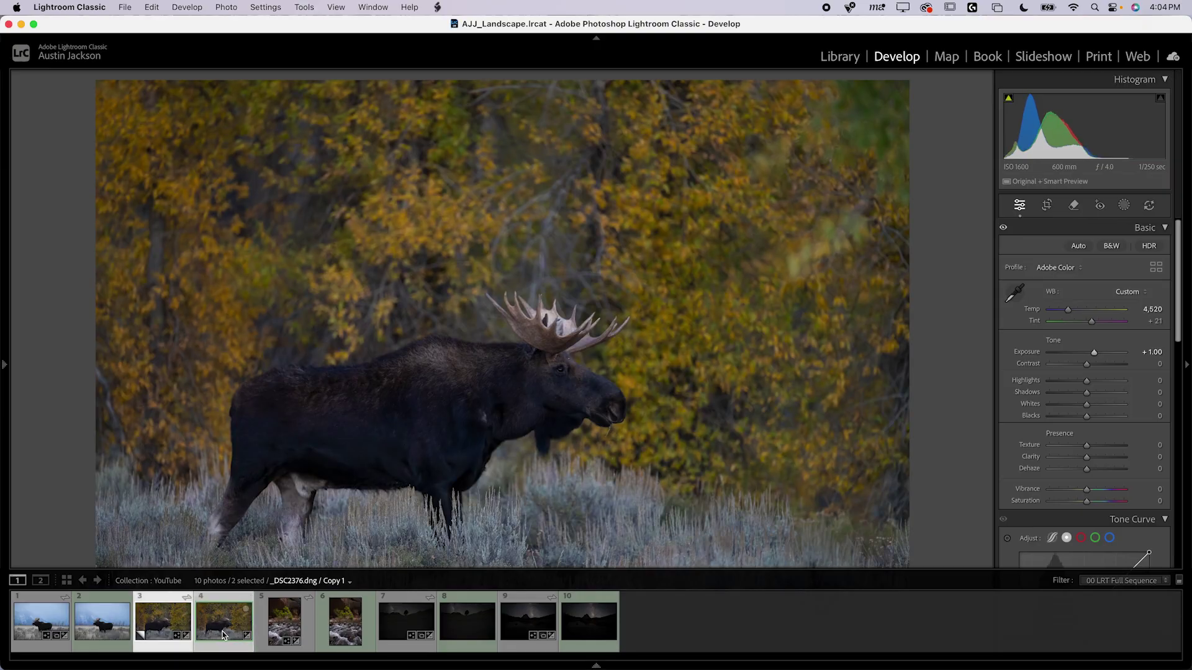
{"action": "key", "text": "c"}
- Examine the autumn moose's head and muzzle up close in both denoised versions
{"action": "left_click", "coordinate": [341, 364]}
{"action": "left_click_drag", "start_coordinate": [386, 418], "coordinate": [343, 287]}
{"action": "left_click_drag", "start_coordinate": [418, 329], "coordinate": [262, 169]}
{"action": "left_click_drag", "start_coordinate": [403, 119], "coordinate": [354, 240]}
{"action": "left_click_drag", "start_coordinate": [385, 186], "coordinate": [333, 353]}
{"action": "left_click_drag", "start_coordinate": [424, 369], "coordinate": [381, 326]}
{"action": "scroll", "coordinate": [380, 326], "scroll_direction": "down", "scroll_amount": 15}
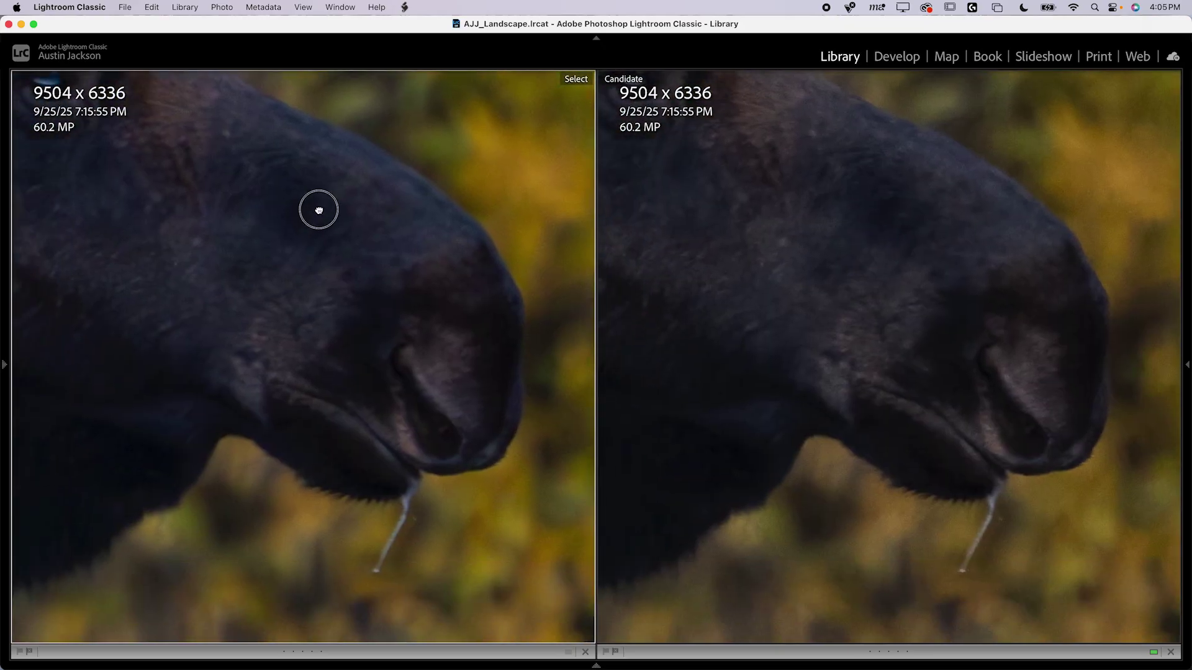
- Compare the antler texture and the eye of the autumn moose in both versions
{"action": "left_click_drag", "start_coordinate": [307, 262], "coordinate": [568, 402]}
{"action": "left_click_drag", "start_coordinate": [331, 248], "coordinate": [370, 370]}
{"action": "scroll", "coordinate": [370, 370], "scroll_direction": "up", "scroll_amount": 8}
{"action": "key", "text": "super+equal"}
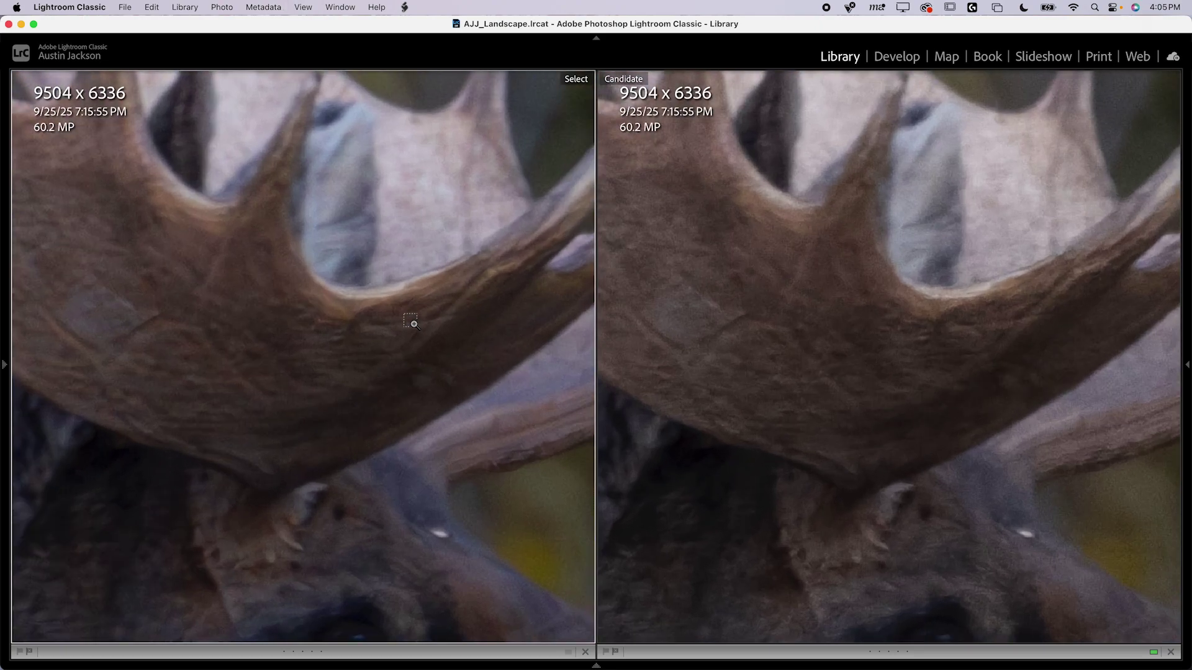
{"action": "left_click_drag", "start_coordinate": [428, 468], "coordinate": [442, 269]}
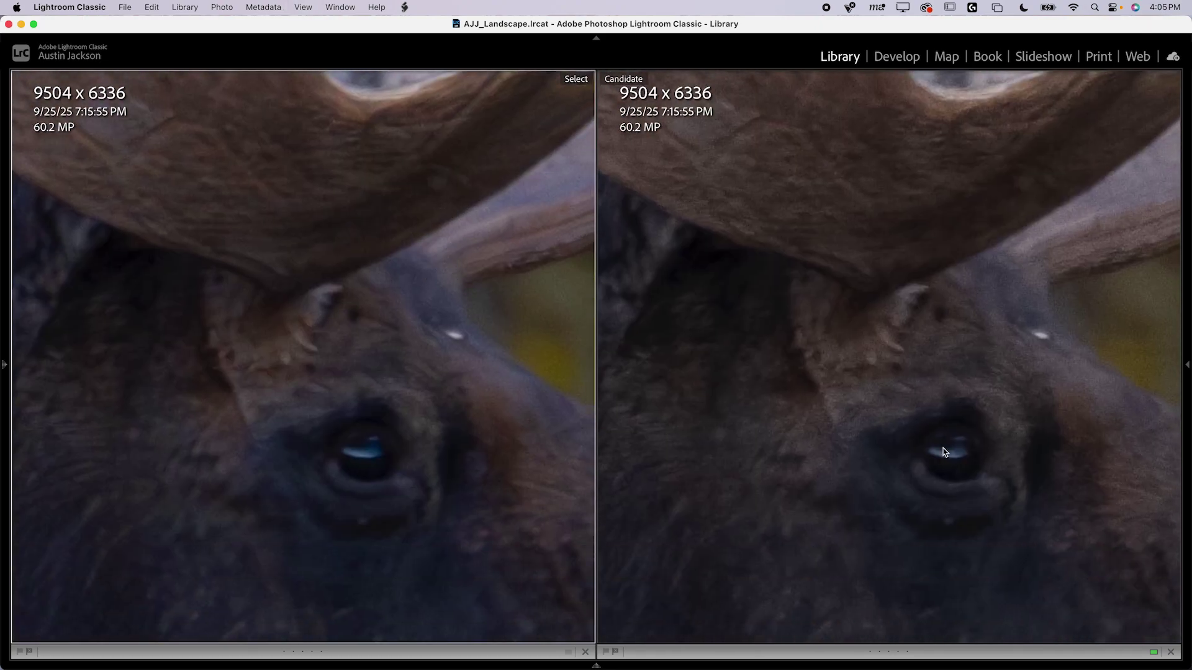
{"action": "left_click", "coordinate": [465, 500]}
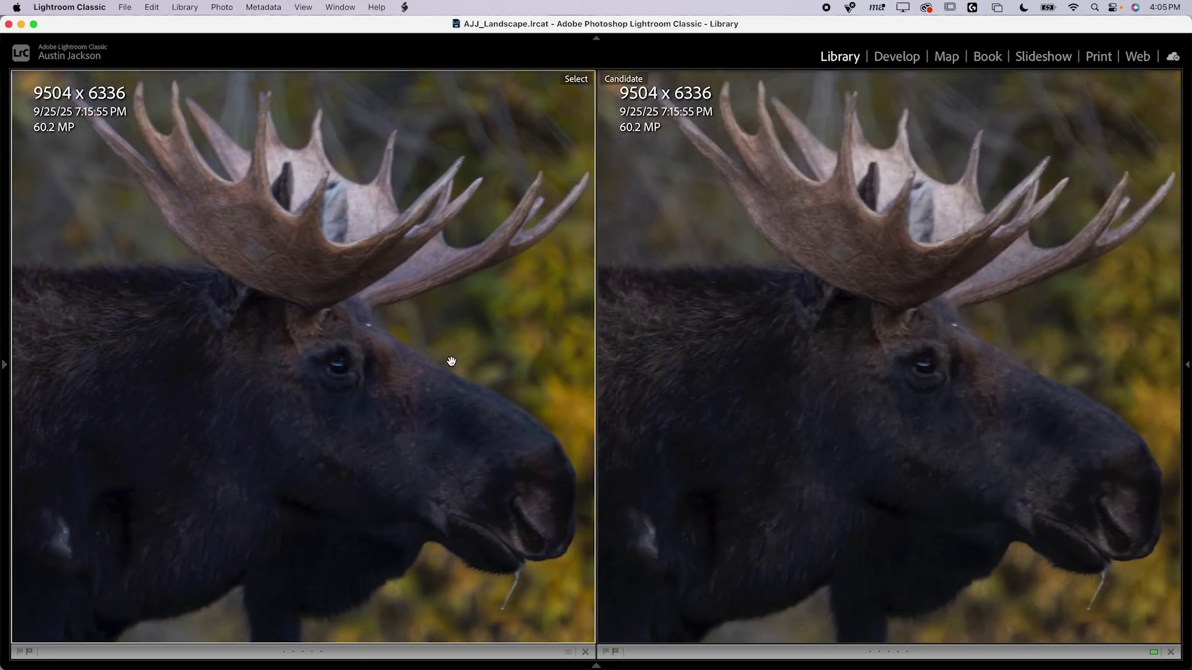
- Compare the blurred yellow foliage behind the moose at different magnifications in both versions
{"action": "left_click_drag", "start_coordinate": [451, 362], "coordinate": [207, 401]}
{"action": "left_click_drag", "start_coordinate": [452, 248], "coordinate": [142, 403]}
{"action": "key", "text": "super+equal"}
{"action": "key", "text": "super+equal"}
{"action": "key", "text": "super+minus"}
{"action": "key", "text": "super+minus"}
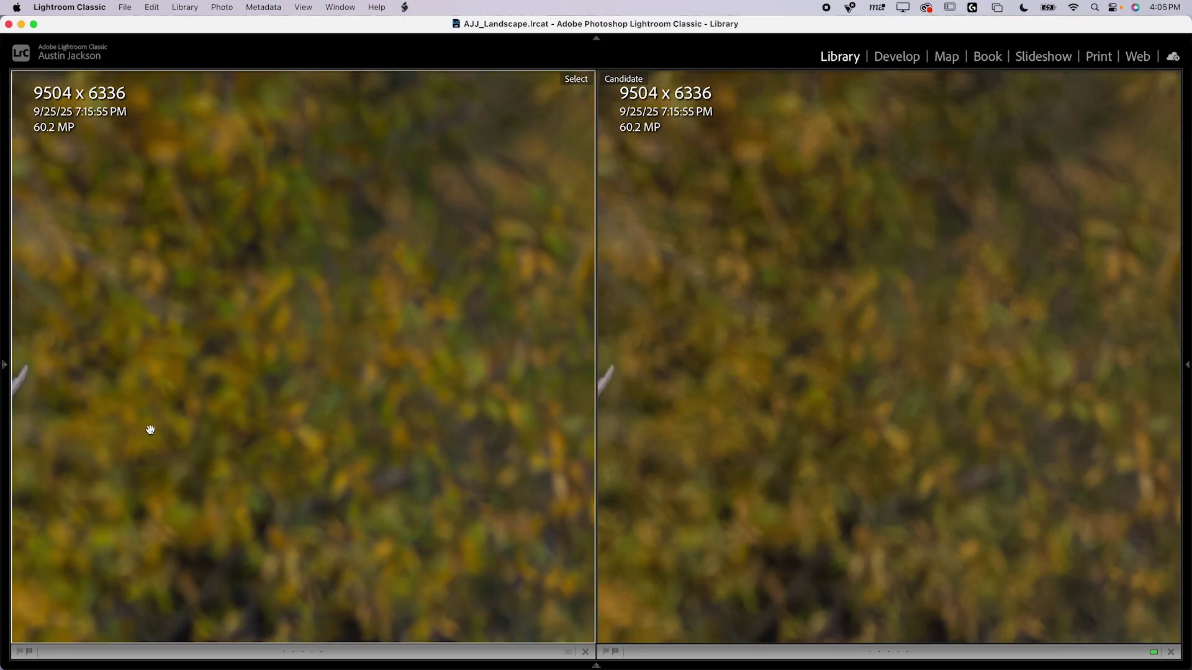
- Compare the fur on the moose's back, shoulder and dark chest in both versions, finishing at the full photos
{"action": "left_click_drag", "start_coordinate": [149, 429], "coordinate": [480, 460]}
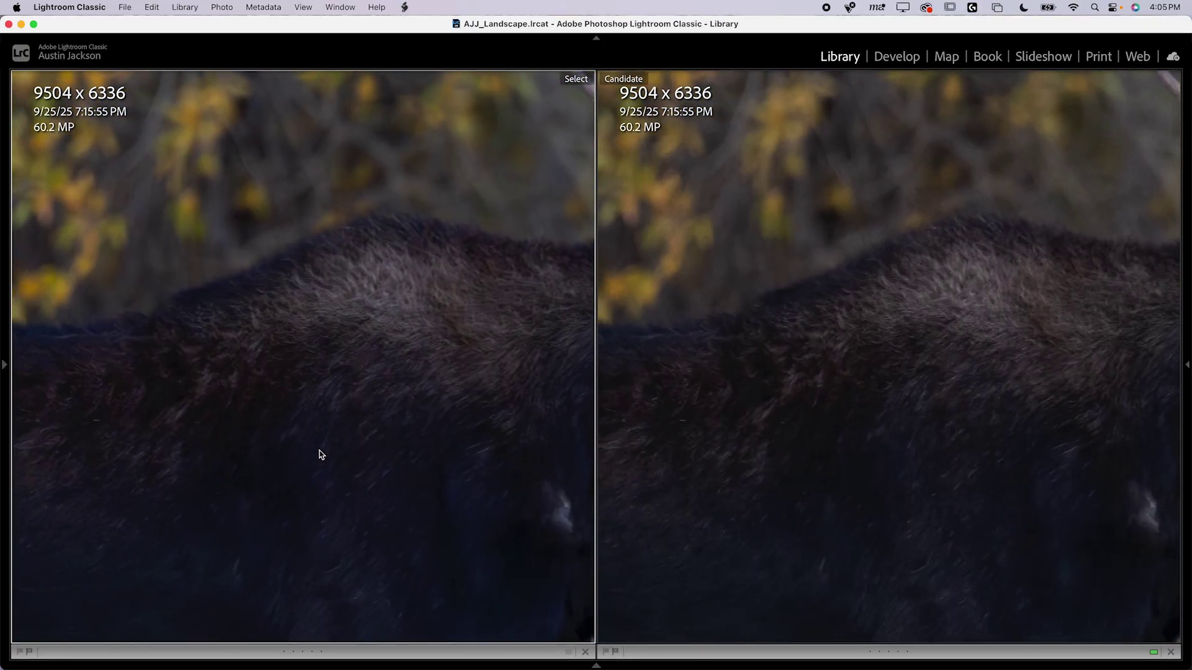
{"action": "left_click_drag", "start_coordinate": [320, 454], "coordinate": [390, 187]}
{"action": "left_click_drag", "start_coordinate": [455, 436], "coordinate": [219, 351]}
{"action": "key", "text": "super+equal"}
{"action": "left_click_drag", "start_coordinate": [395, 374], "coordinate": [363, 448]}
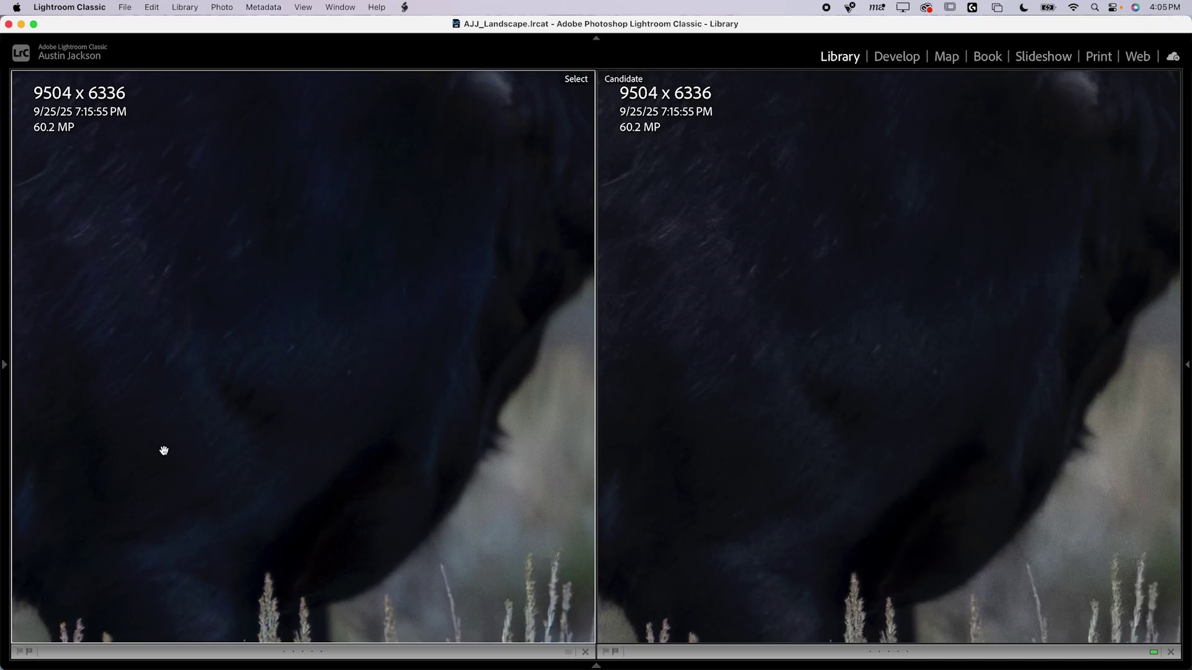
{"action": "left_click_drag", "start_coordinate": [163, 450], "coordinate": [356, 468]}
{"action": "left_click", "coordinate": [349, 349]}
- Show the Lightroom and DxO versions of the canyon river photo side by side in Compare view
{"action": "mouse_move", "coordinate": [354, 667]}
{"action": "left_click", "coordinate": [67, 580]}
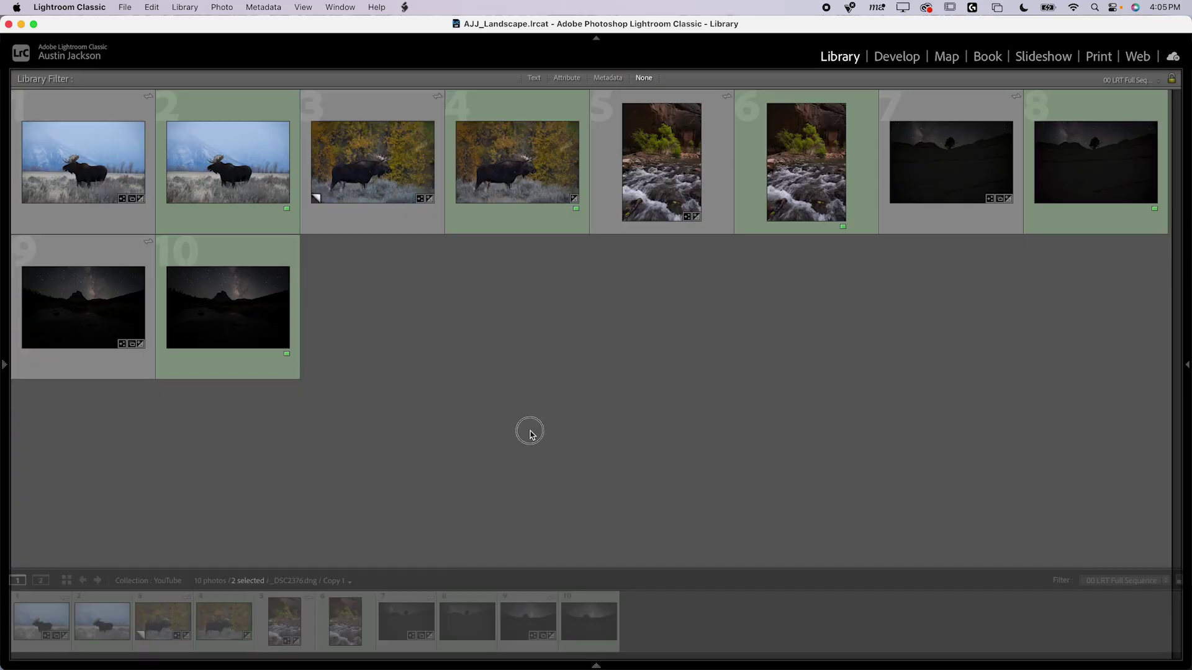
{"action": "left_click", "coordinate": [654, 199]}
{"action": "left_click", "coordinate": [803, 182], "text": "super"}
{"action": "key", "text": "c"}
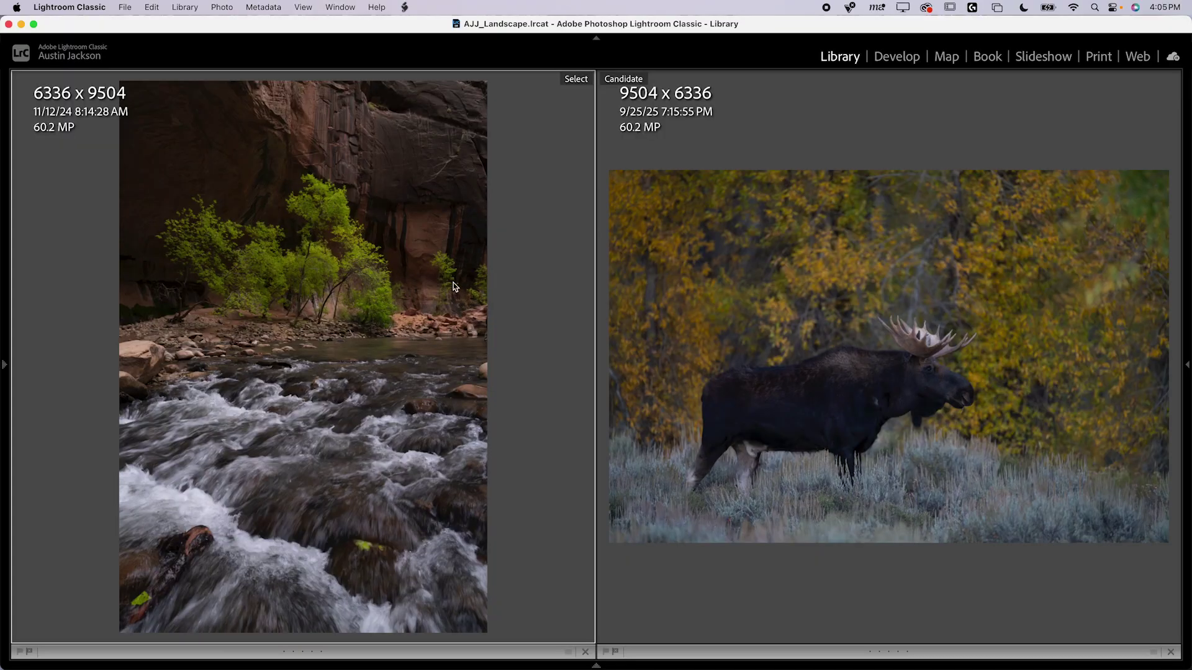
{"action": "key", "text": "Right"}
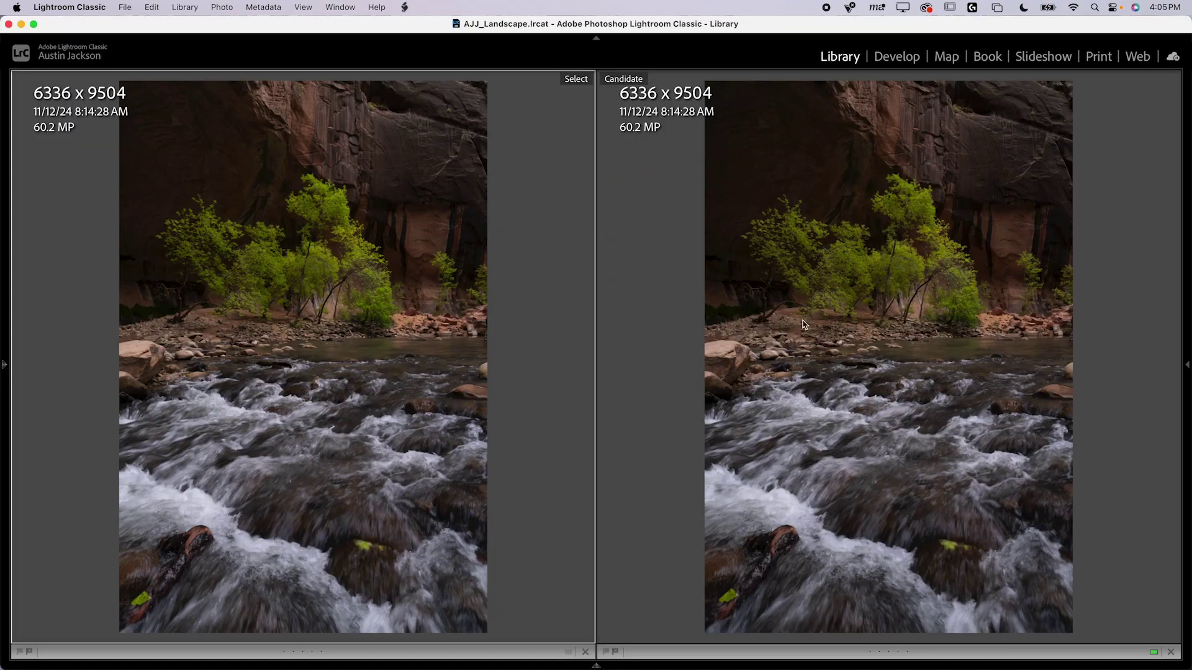
- Compare the green leaves and the cliff behind the trees at different magnifications in both river photo versions
{"action": "left_click", "coordinate": [317, 286]}
{"action": "left_click_drag", "start_coordinate": [294, 255], "coordinate": [349, 356]}
{"action": "key", "text": "super+="}
{"action": "left_click_drag", "start_coordinate": [346, 354], "coordinate": [446, 306]}
{"action": "left_click_drag", "start_coordinate": [378, 285], "coordinate": [393, 359]}
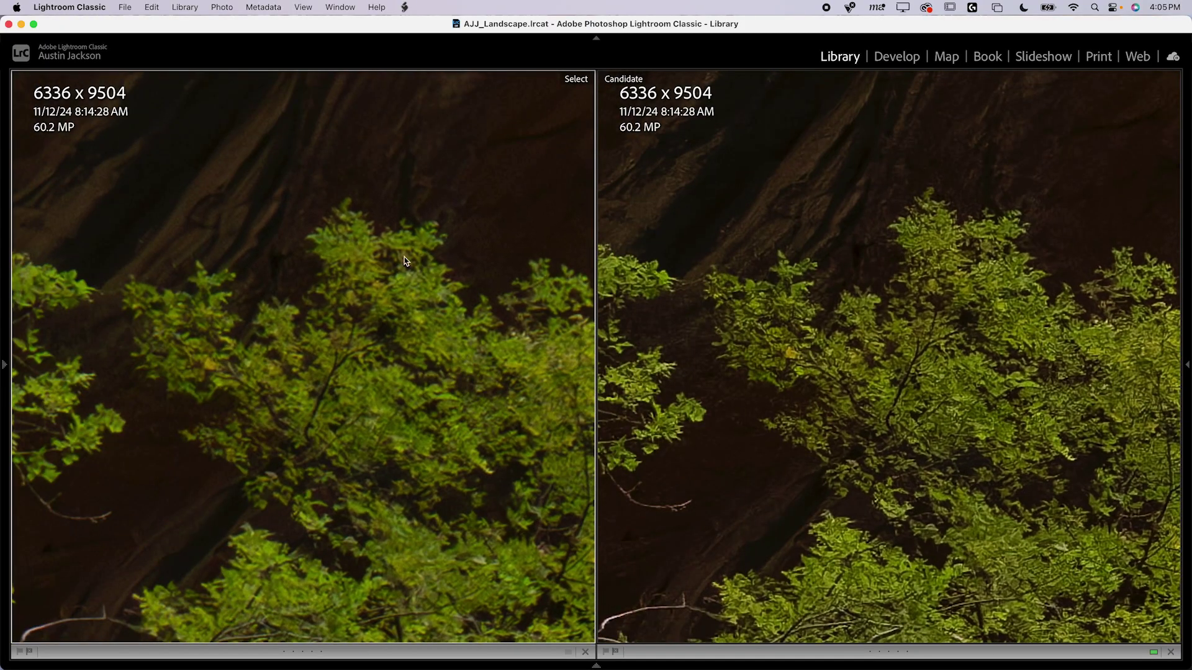
{"action": "left_click_drag", "start_coordinate": [422, 286], "coordinate": [209, 283]}
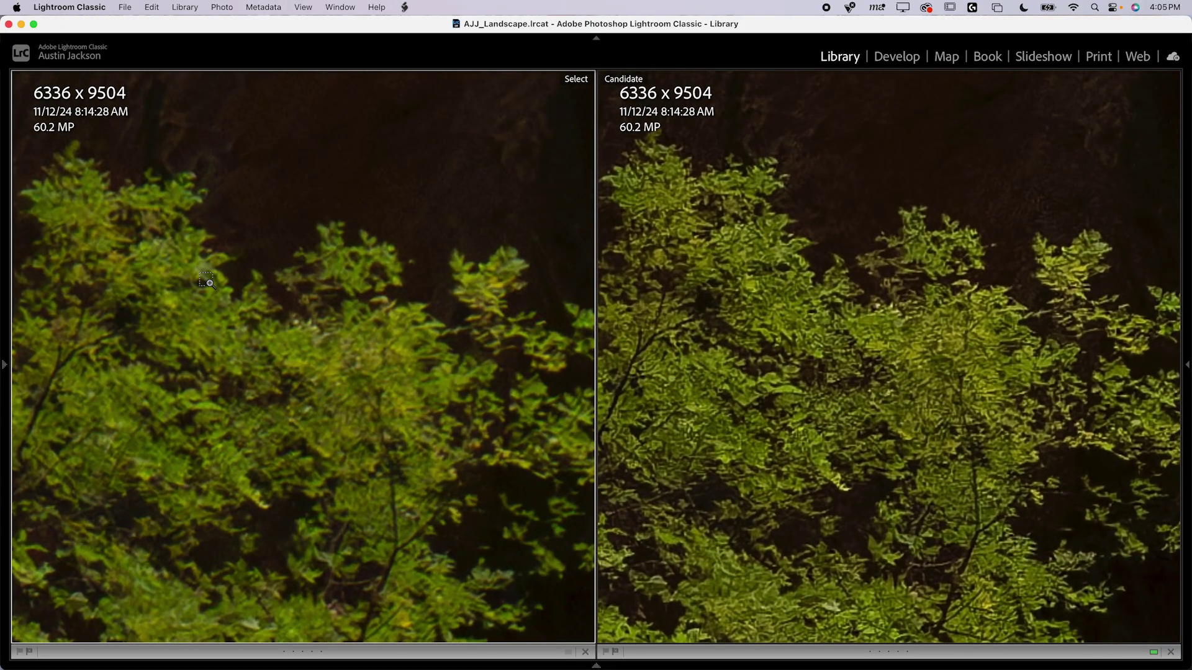
{"action": "key", "text": "super+equal"}
{"action": "key", "text": "super+minus"}
{"action": "left_click_drag", "start_coordinate": [423, 403], "coordinate": [193, 227]}
{"action": "left_click_drag", "start_coordinate": [385, 350], "coordinate": [257, 220]}
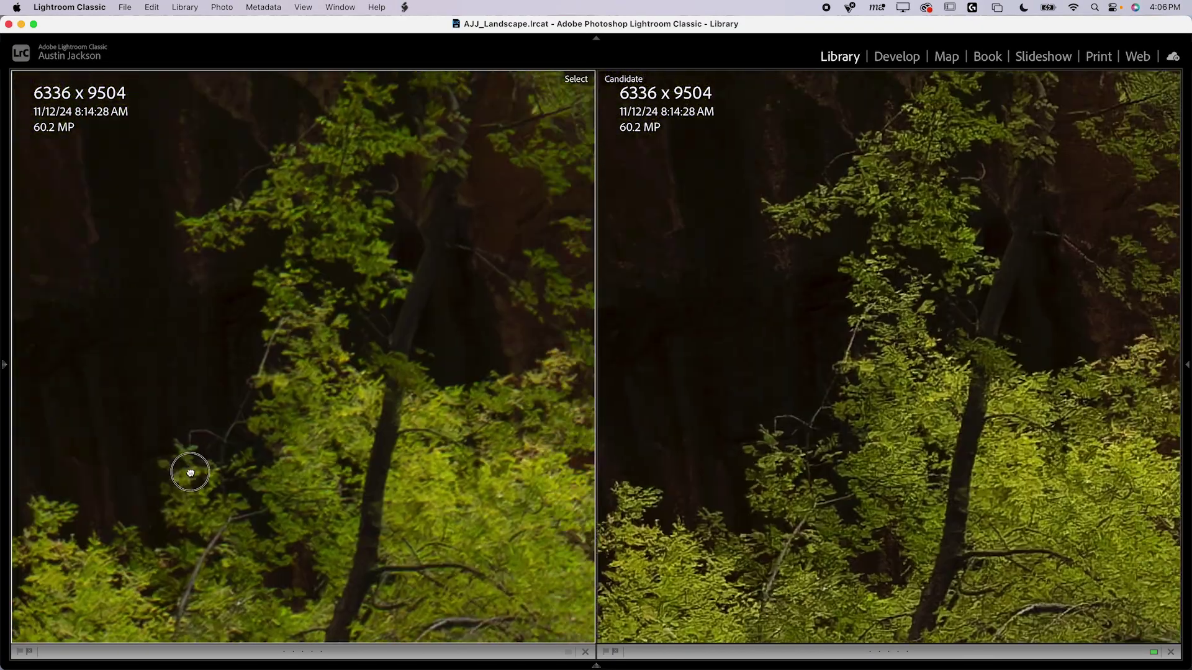
- Compare the tree trunk, branches and shadowed rock wall in both versions, then return to the full river photos
{"action": "left_click_drag", "start_coordinate": [191, 472], "coordinate": [349, 426]}
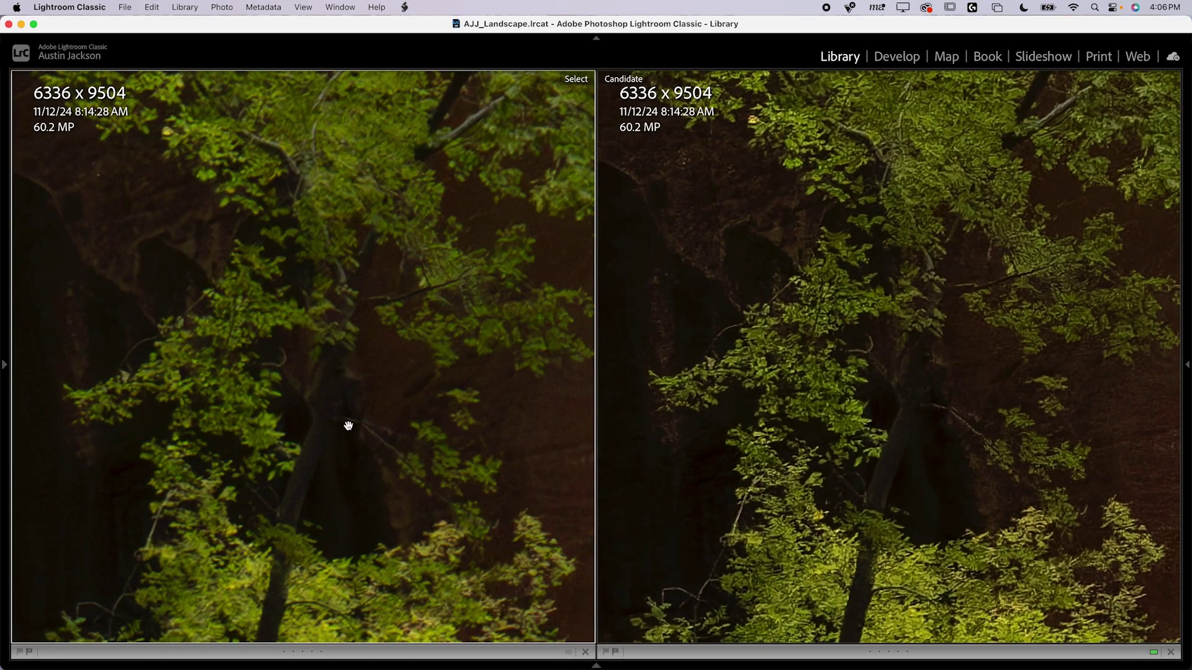
{"action": "left_click_drag", "start_coordinate": [388, 196], "coordinate": [347, 399]}
{"action": "left_click_drag", "start_coordinate": [386, 280], "coordinate": [360, 374]}
{"action": "left_click_drag", "start_coordinate": [488, 204], "coordinate": [423, 408]}
{"action": "left_click_drag", "start_coordinate": [331, 223], "coordinate": [472, 452]}
{"action": "left_click_drag", "start_coordinate": [326, 393], "coordinate": [392, 342]}
{"action": "left_click_drag", "start_coordinate": [310, 373], "coordinate": [316, 162]}
{"action": "left_click_drag", "start_coordinate": [263, 421], "coordinate": [441, 212]}
{"action": "left_click_drag", "start_coordinate": [366, 410], "coordinate": [365, 292]}
{"action": "left_click_drag", "start_coordinate": [367, 404], "coordinate": [285, 270]}
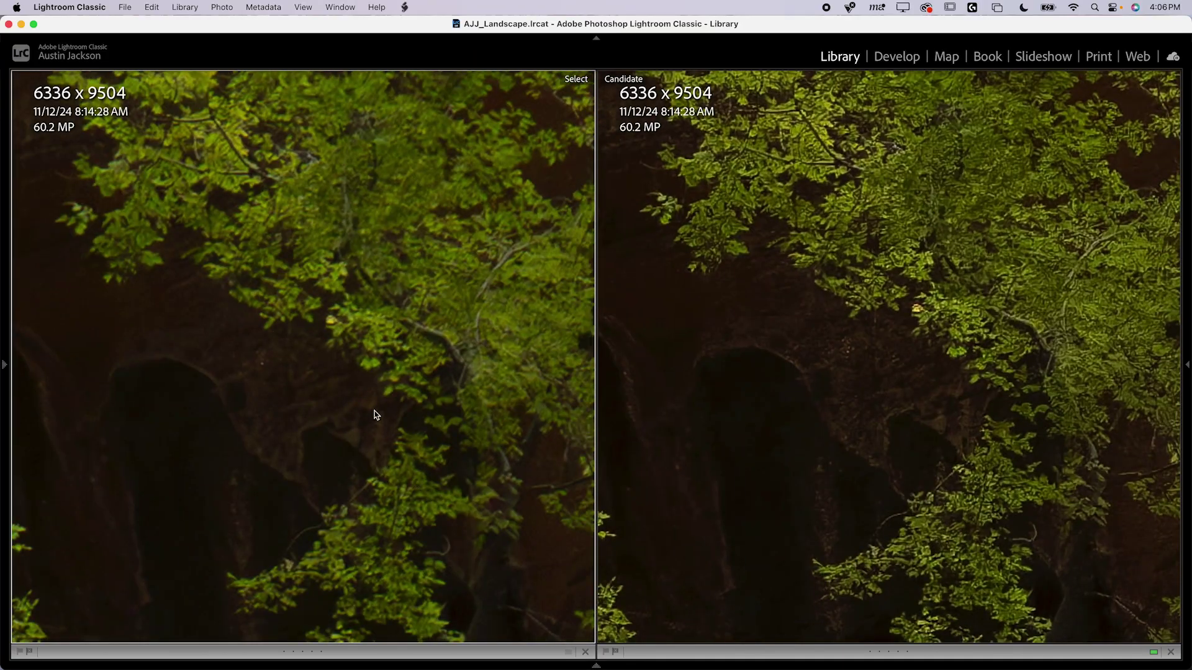
{"action": "left_click_drag", "start_coordinate": [374, 414], "coordinate": [440, 465]}
{"action": "left_click", "coordinate": [456, 396]}
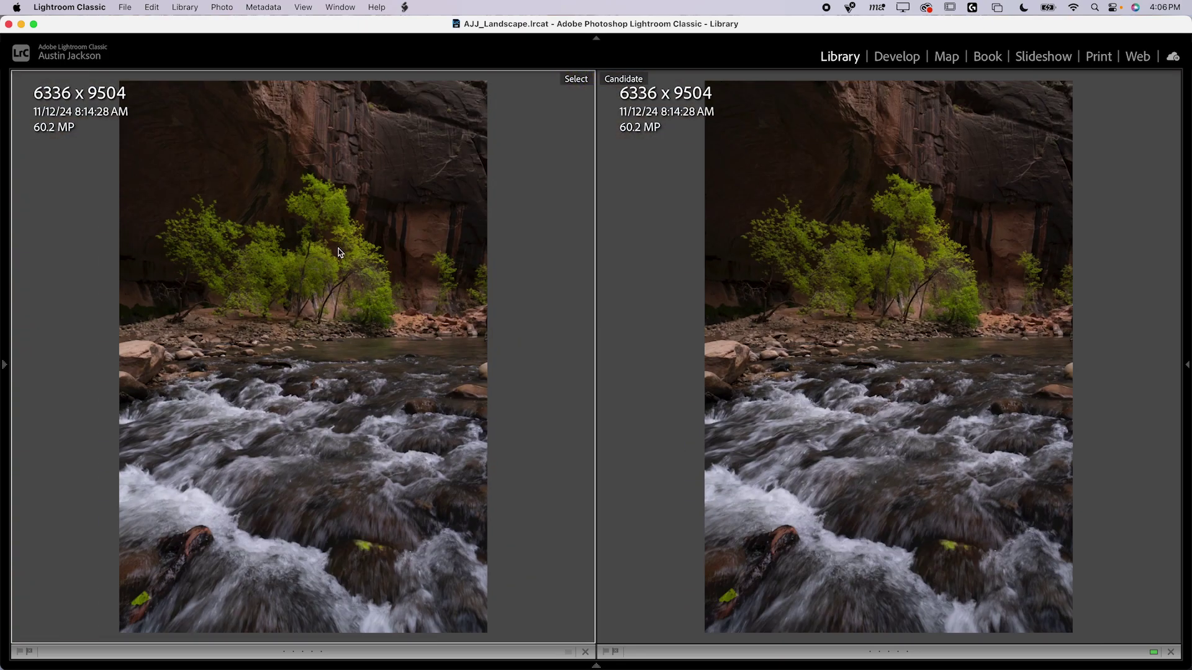
- Recheck the leaf detail at the top of the tallest tree in both versions
{"action": "left_click", "coordinate": [308, 210]}
{"action": "left_click_drag", "start_coordinate": [420, 358], "coordinate": [442, 375]}
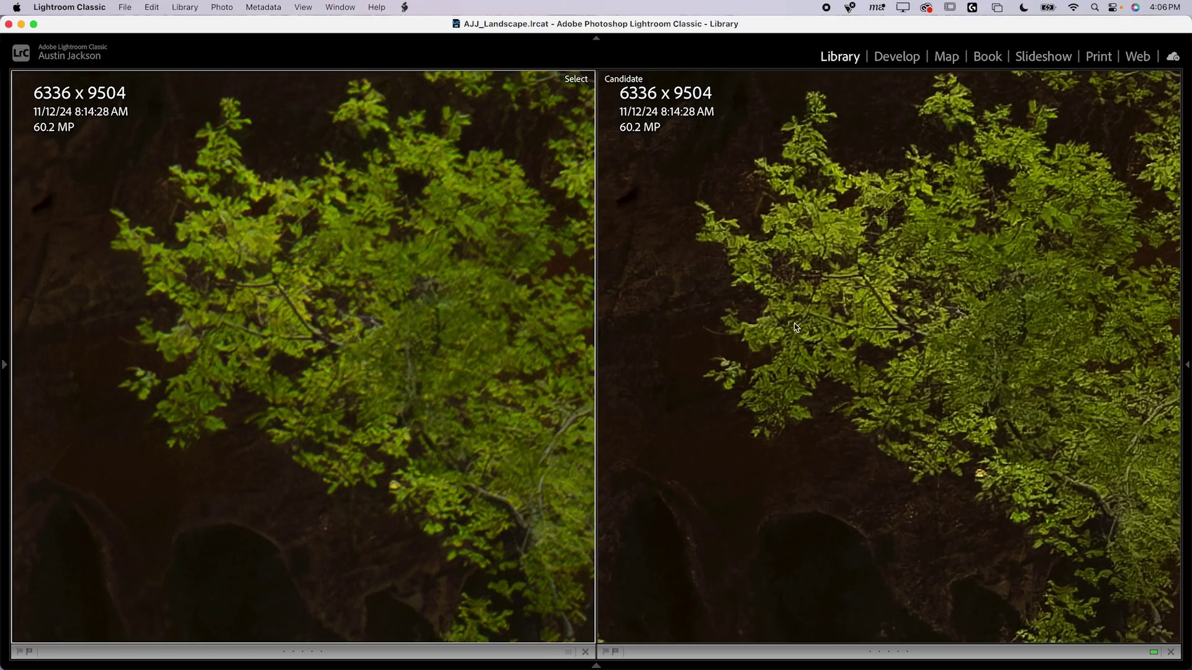
{"action": "left_click", "coordinate": [468, 340]}
- Show the Lightroom and DxO versions of the night photo with the lone tree in Compare view
{"action": "mouse_move", "coordinate": [336, 660]}
{"action": "left_click", "coordinate": [67, 580]}
{"action": "left_click", "coordinate": [943, 165]}
{"action": "left_click", "coordinate": [1065, 171], "text": "super"}
{"action": "key", "text": "c"}
{"action": "key", "text": "Left"}
- Compare the stars and the noise in the sky above the lone tree in both versions
{"action": "left_click", "coordinate": [335, 243]}
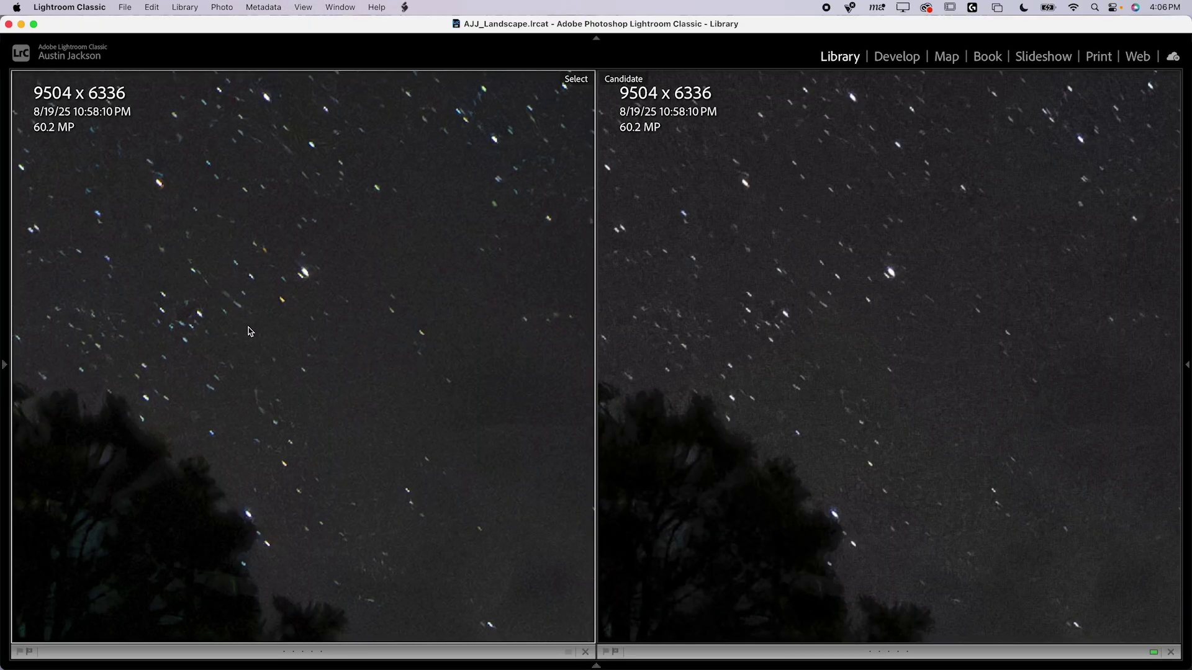
{"action": "left_click_drag", "start_coordinate": [248, 331], "coordinate": [563, 389]}
{"action": "key", "text": "super+minus"}
{"action": "left_click_drag", "start_coordinate": [253, 350], "coordinate": [368, 380]}
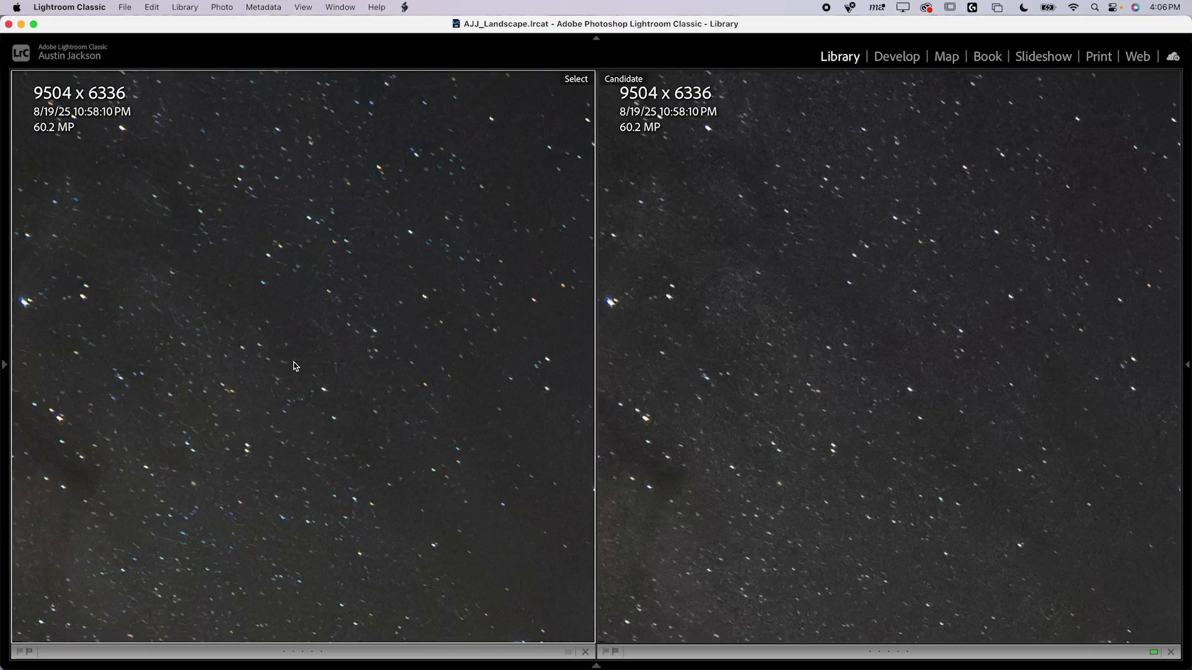
{"action": "left_click_drag", "start_coordinate": [301, 367], "coordinate": [442, 283]}
{"action": "left_click_drag", "start_coordinate": [299, 425], "coordinate": [445, 429]}
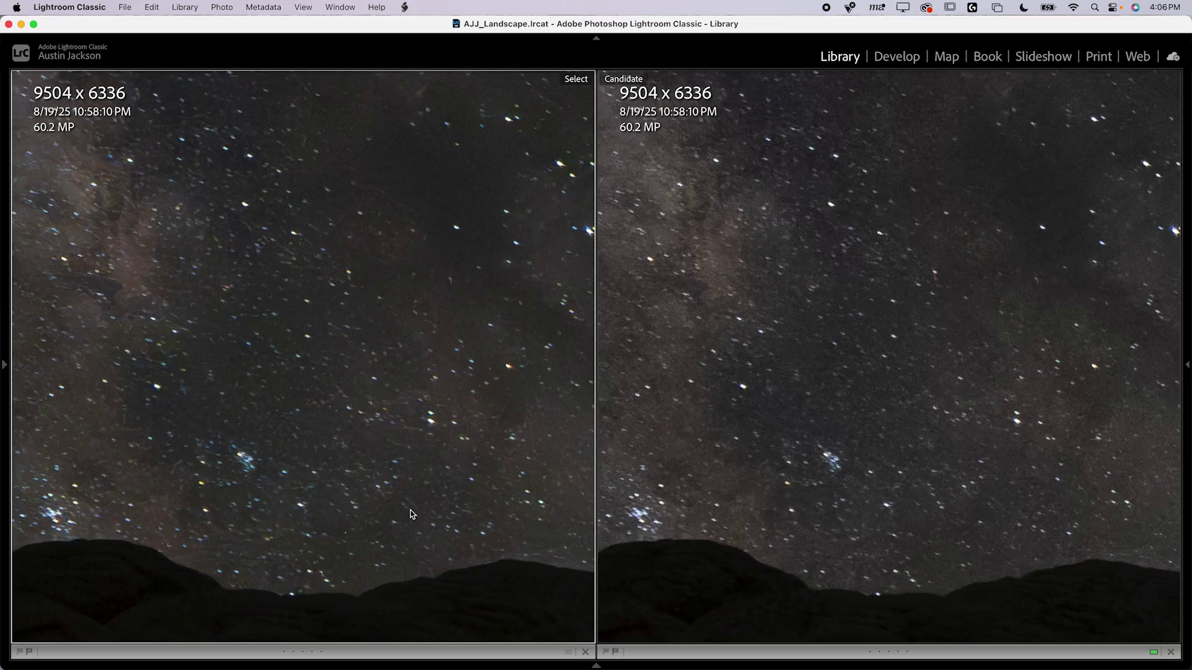
- Compare the stars near the rocky horizon and the Milky Way at different magnifications in both versions
{"action": "left_click_drag", "start_coordinate": [407, 503], "coordinate": [242, 271]}
{"action": "key", "text": "super+equal"}
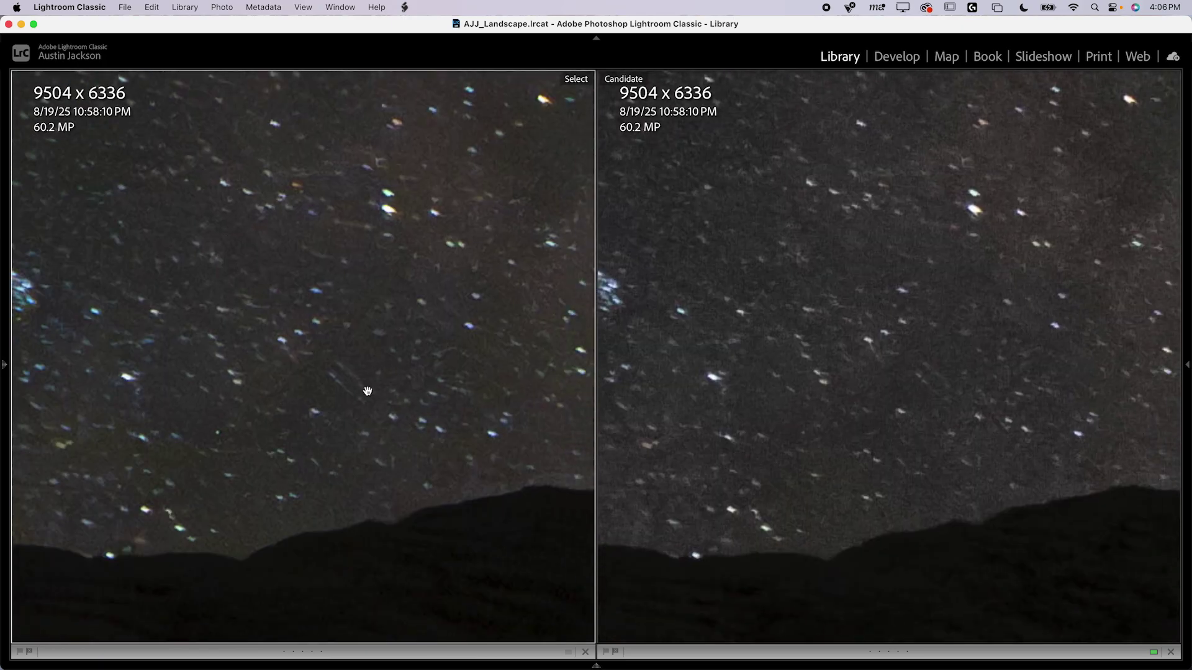
{"action": "left_click", "coordinate": [367, 392]}
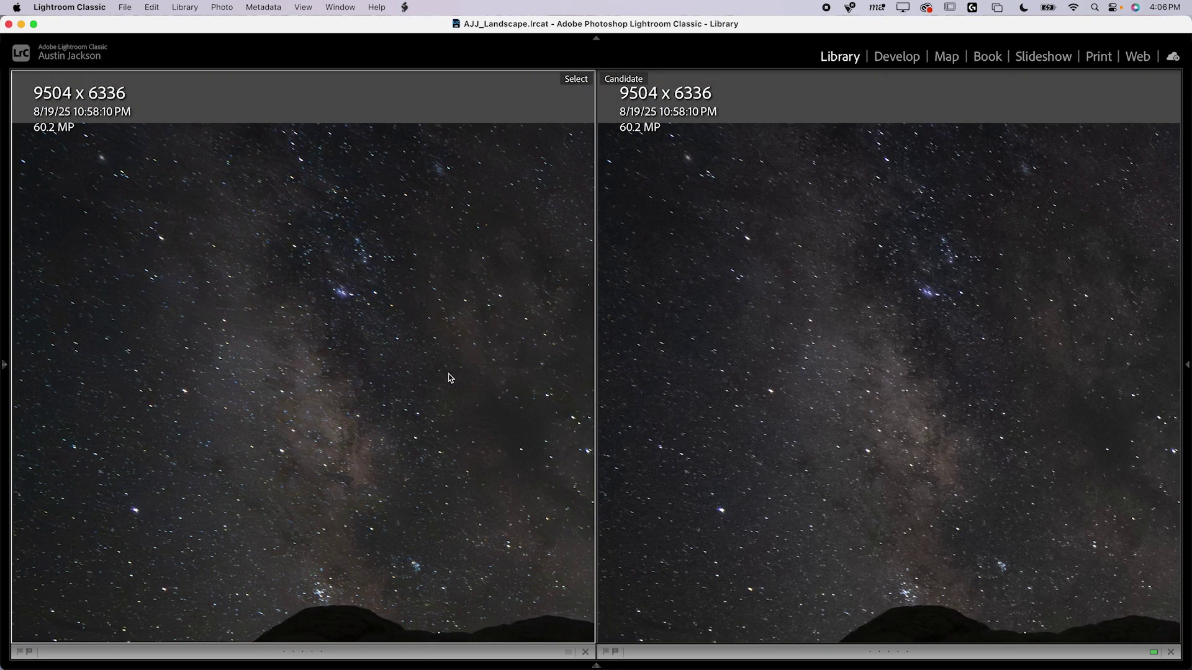
{"action": "left_click", "coordinate": [545, 330]}
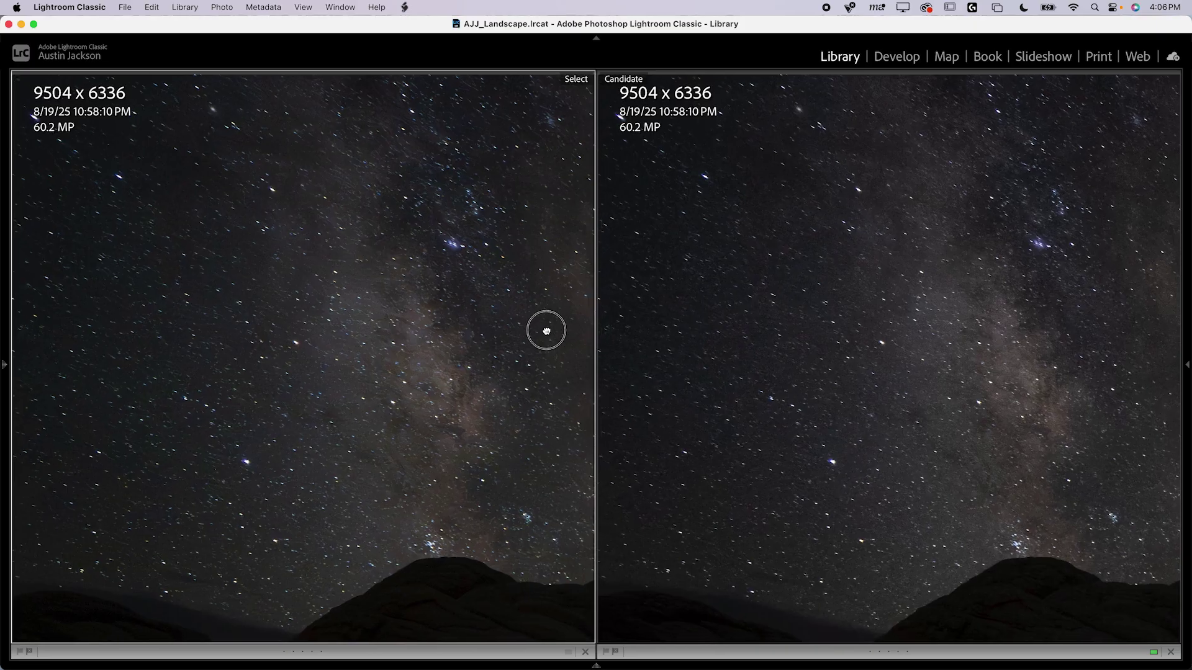
- Show the Lightroom and DxO versions of the Milky Way mountain photo side by side in Compare view
{"action": "mouse_move", "coordinate": [87, 666]}
{"action": "left_click", "coordinate": [68, 580]}
{"action": "left_click", "coordinate": [118, 316]}
{"action": "left_click", "coordinate": [214, 316], "text": "shift"}
{"action": "key", "text": "c"}
- Examine the Milky Way mountain photo at higher magnification in both versions
{"action": "left_click_drag", "start_coordinate": [411, 447], "coordinate": [371, 340]}
{"action": "key", "text": "super+="}
{"action": "key", "text": "super+="}
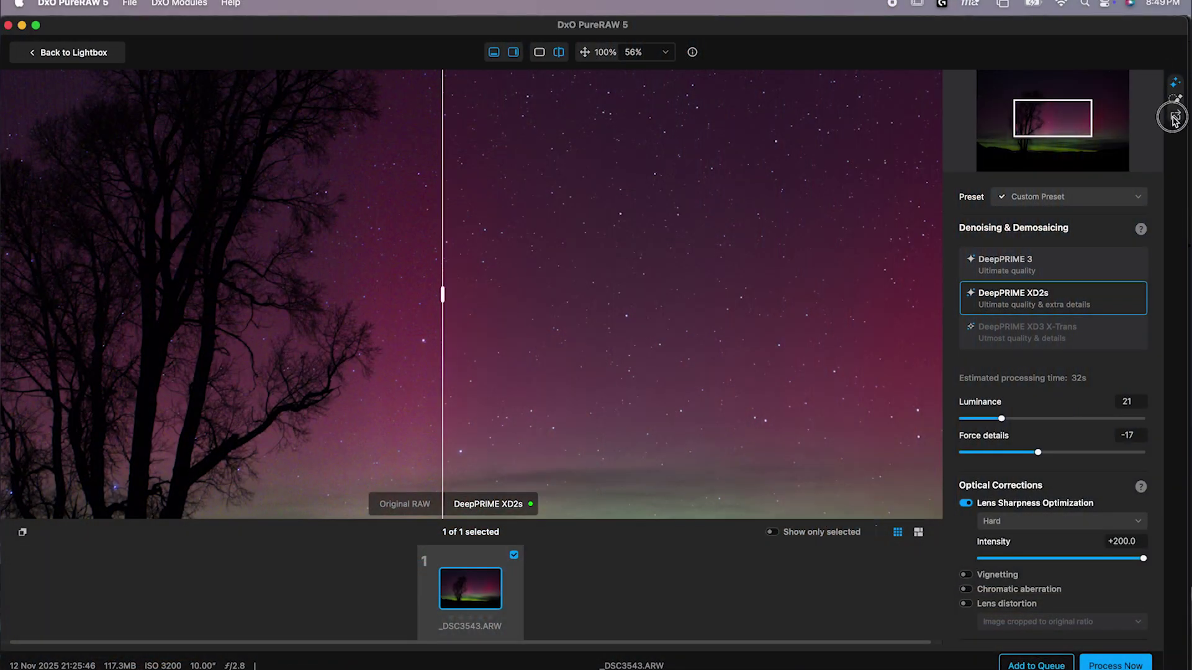
- In DxO PureRAW 5, open the output settings for the aurora photo and enable Smart Object for Photoshop alongside DNG
{"action": "left_click", "coordinate": [1175, 118]}
{"action": "left_click", "coordinate": [583, 400]}
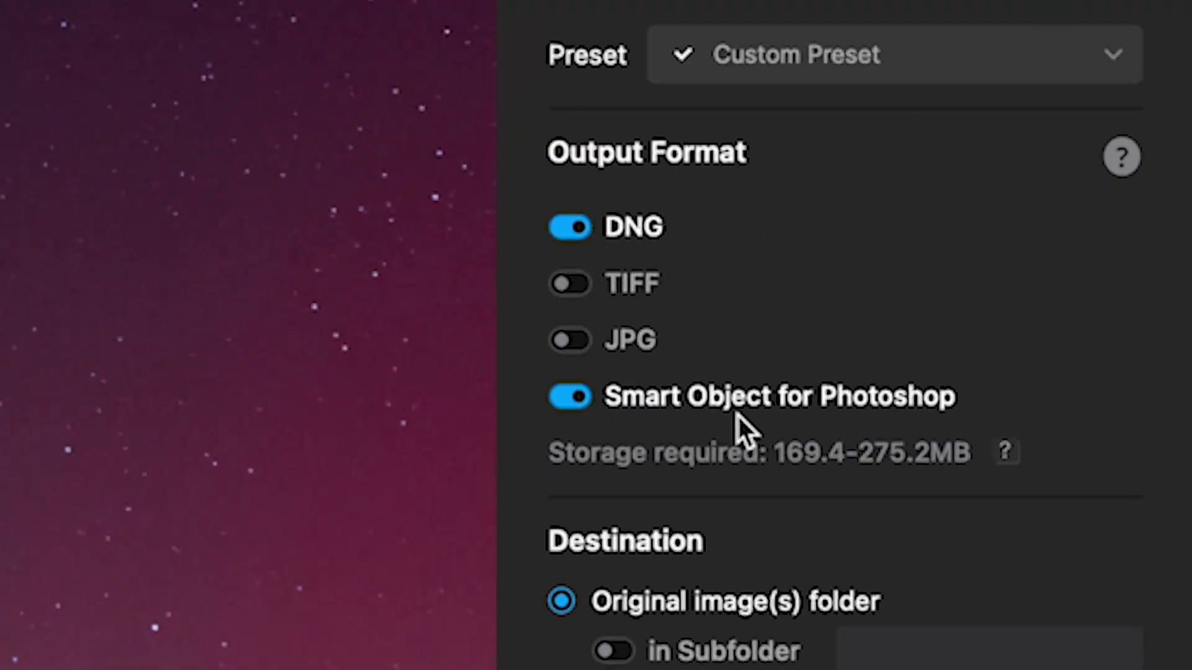